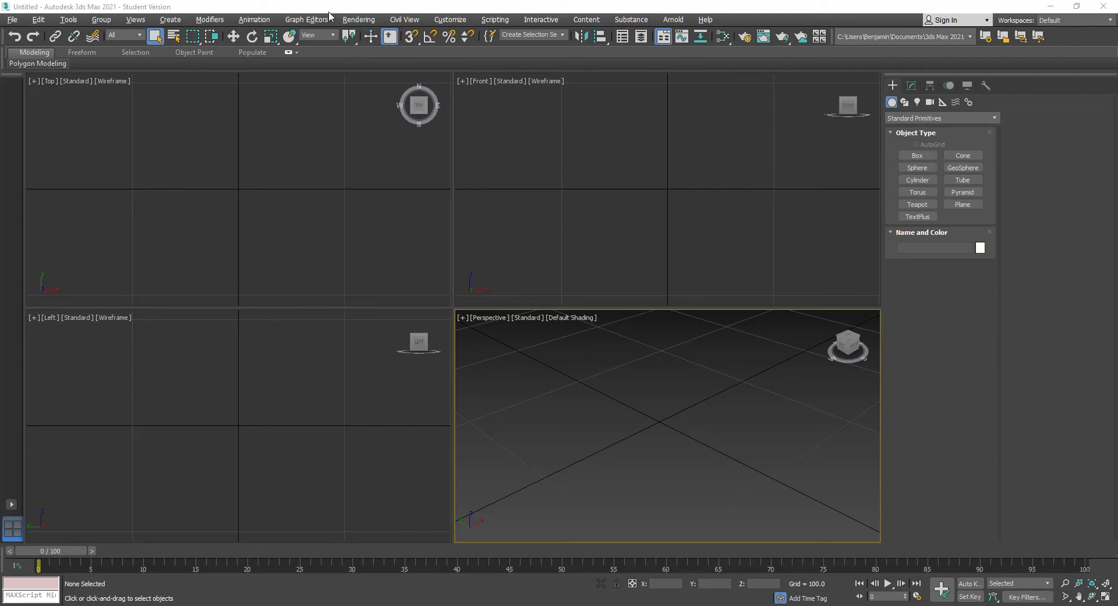
Choose Scanline Renderer as the renderer in the render setup and close the setup window.
{"action": "left_click", "coordinate": [347, 27]}
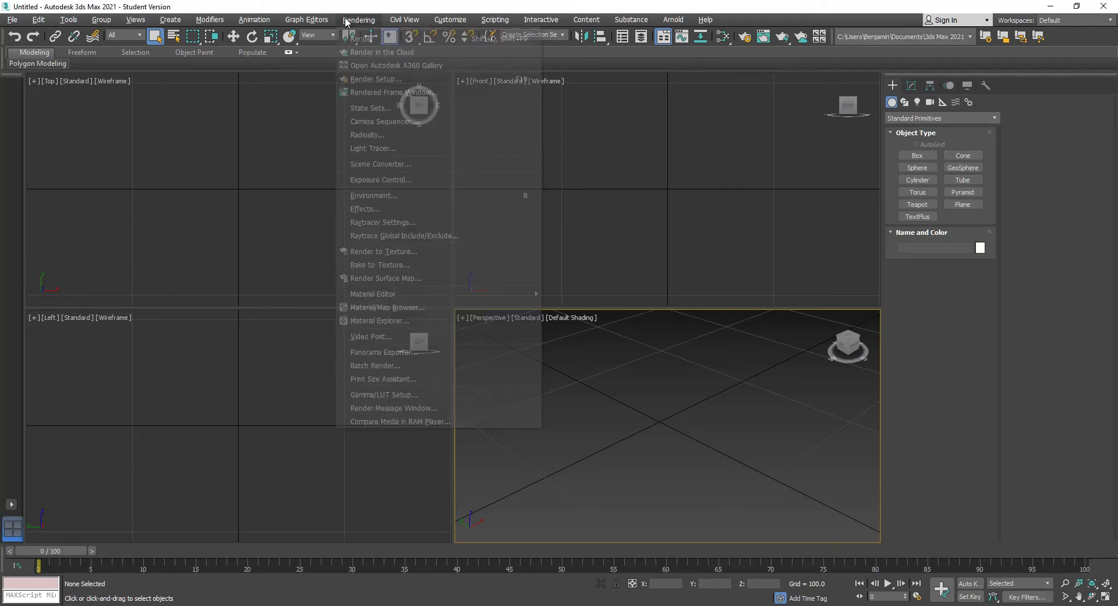
{"action": "left_click", "coordinate": [375, 80]}
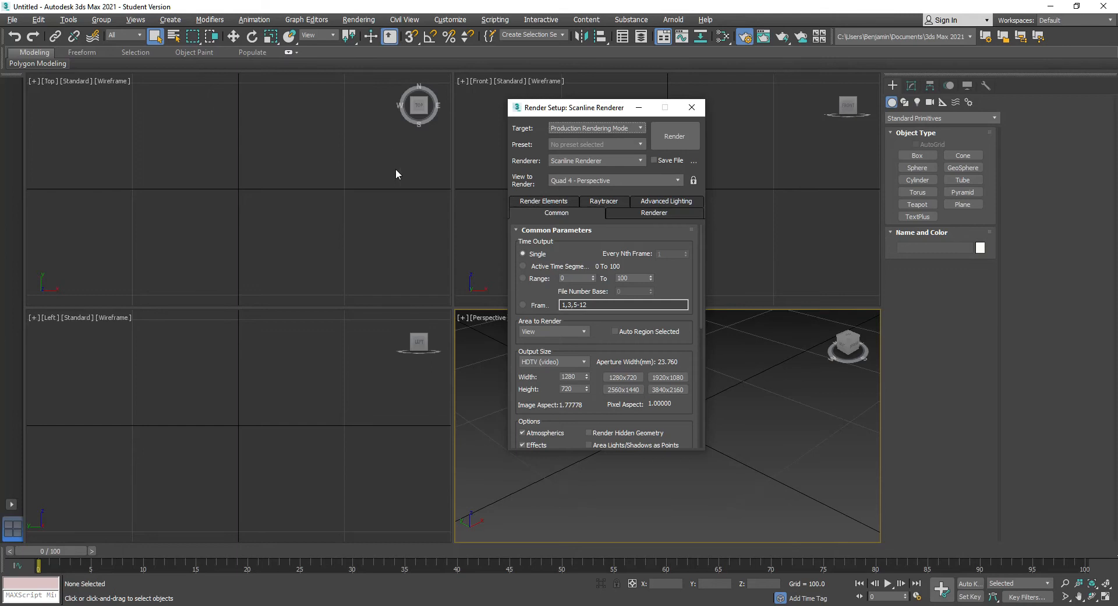
{"action": "left_click", "coordinate": [572, 162]}
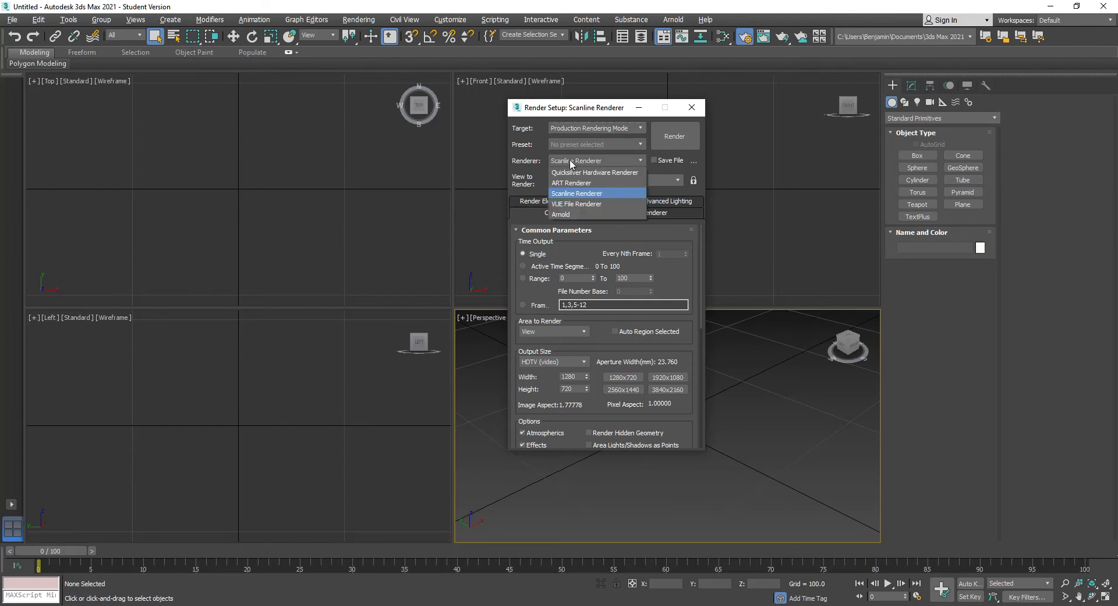
{"action": "left_click", "coordinate": [567, 194]}
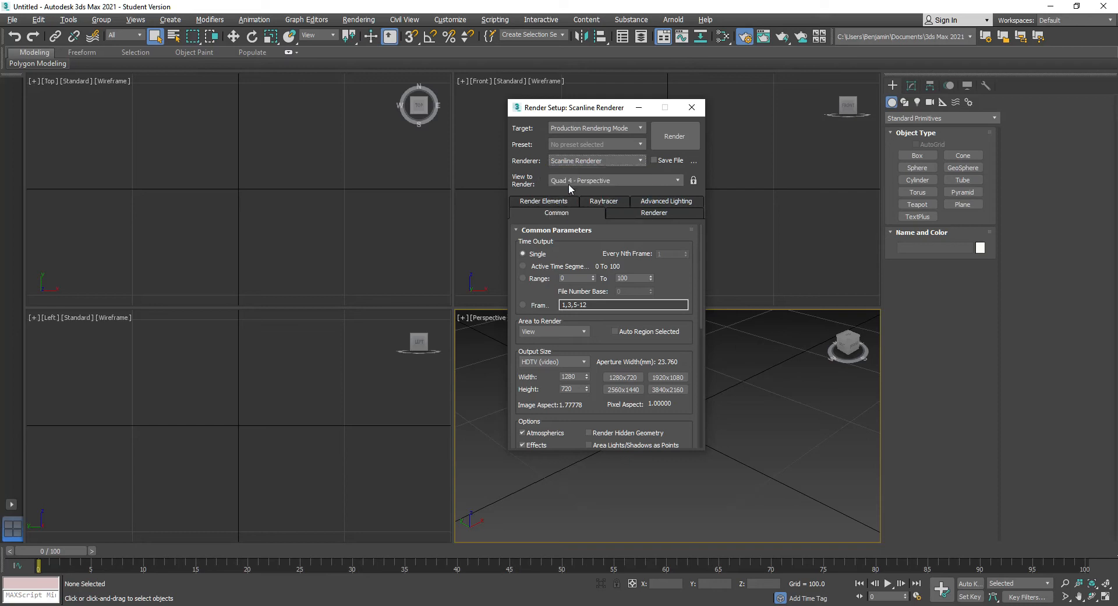
{"action": "left_click", "coordinate": [692, 108]}
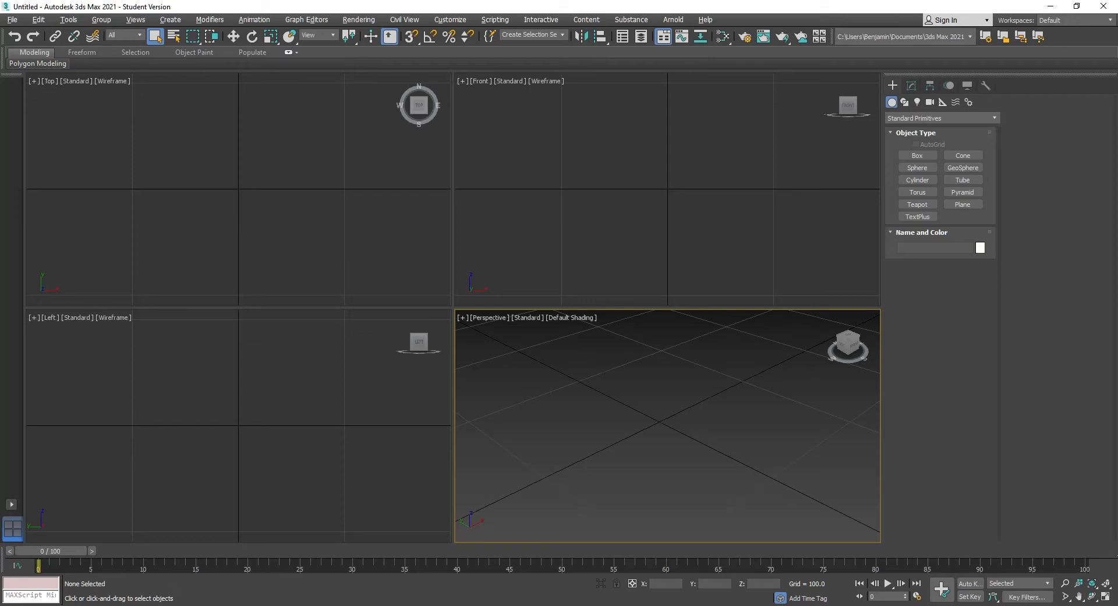
Open the Slate Material Editor, reposition its window so it fits on screen, and collapse the General materials group.
{"action": "left_click", "coordinate": [356, 20]}
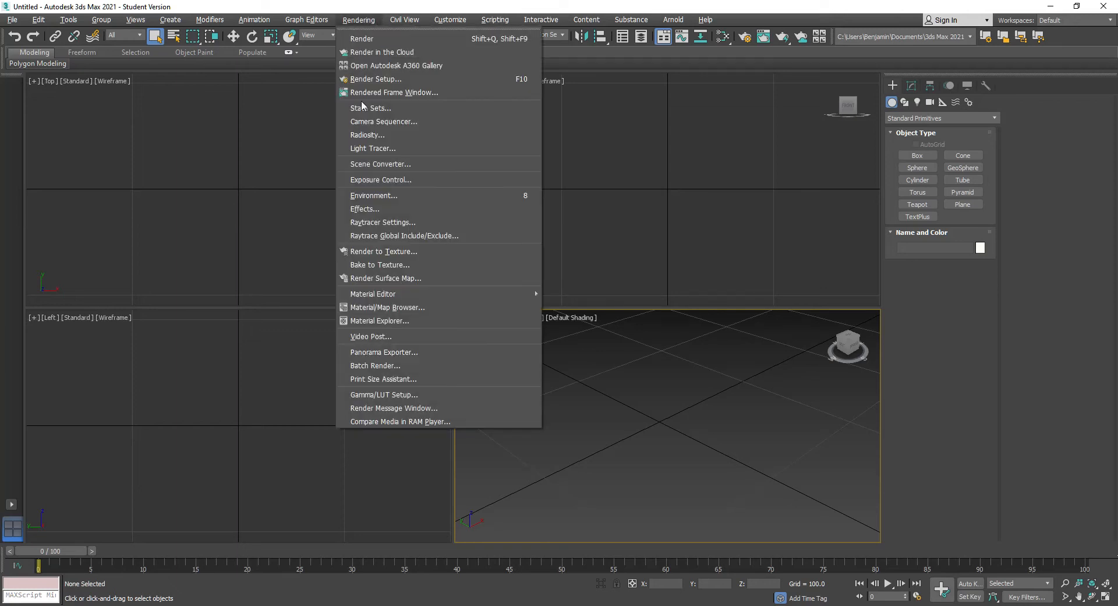
{"action": "mouse_move", "coordinate": [384, 294]}
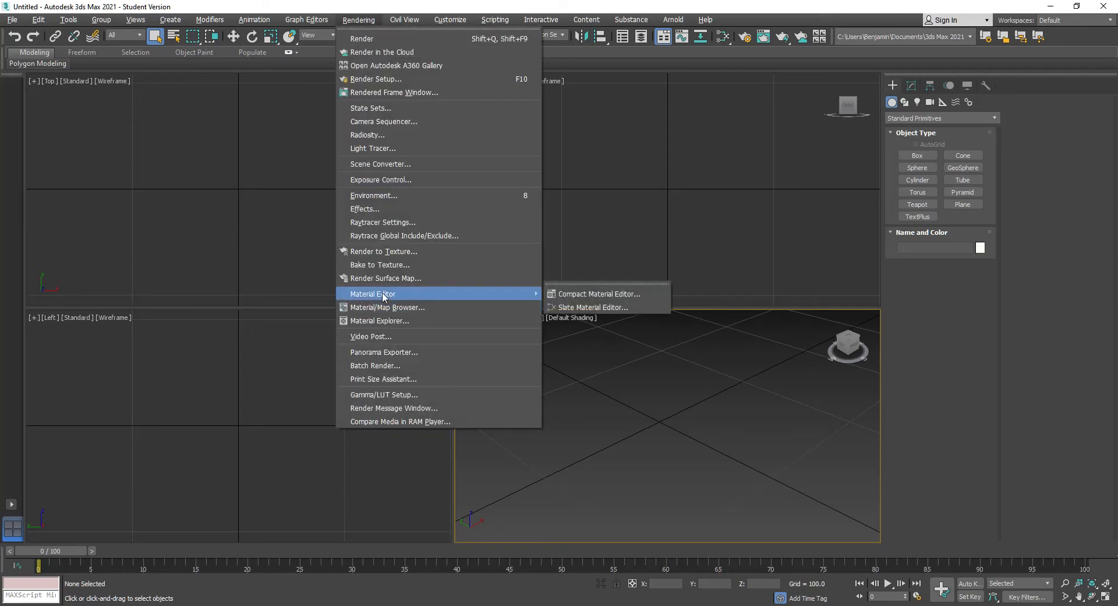
{"action": "left_click", "coordinate": [576, 308]}
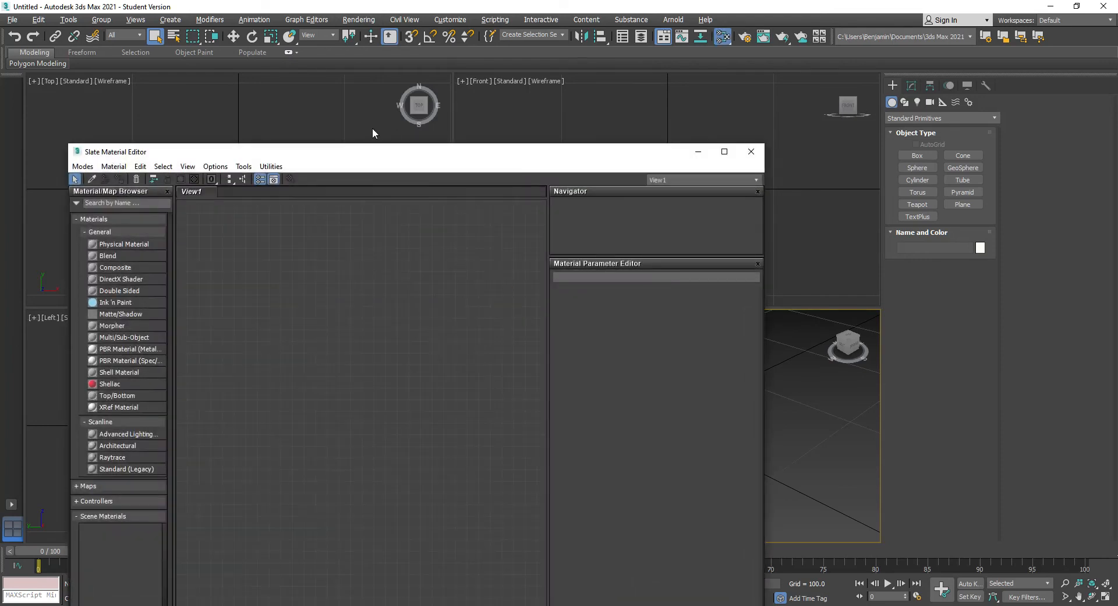
{"action": "left_click_drag", "start_coordinate": [412, 152], "coordinate": [378, 23]}
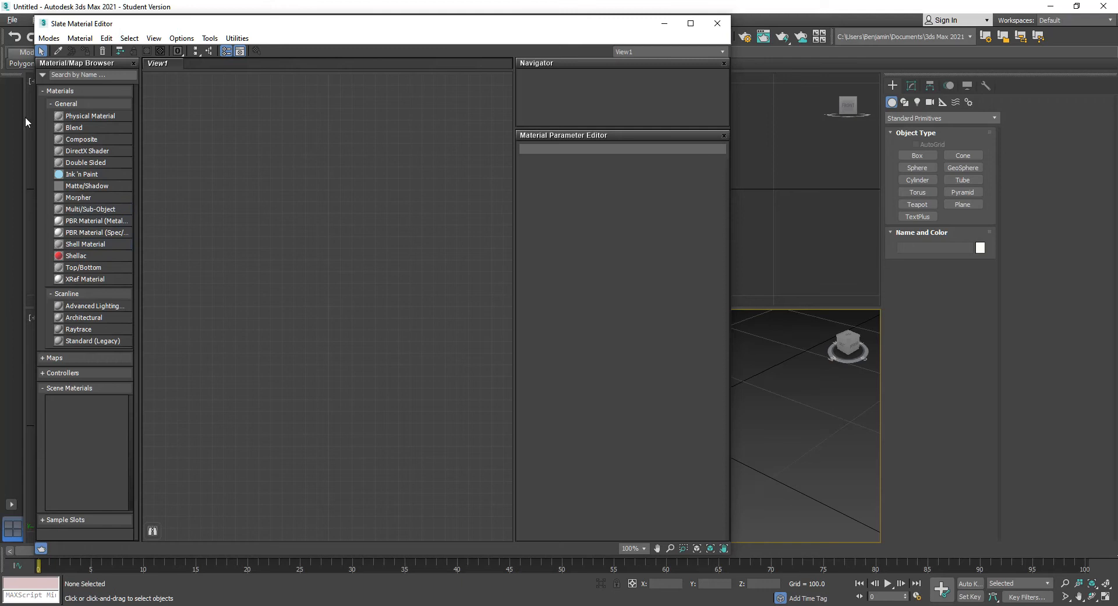
{"action": "left_click", "coordinate": [63, 105]}
{"action": "left_click", "coordinate": [58, 120]}
{"action": "left_click", "coordinate": [57, 122]}
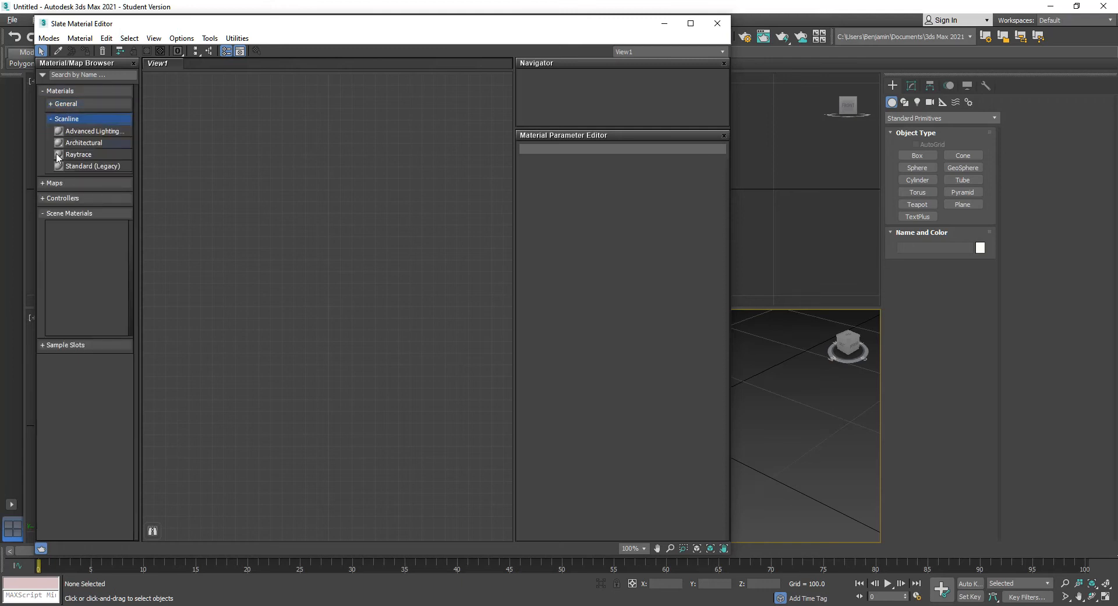
Add a Standard (Legacy) scanline material to the node view and name it Ref_Gladius.
{"action": "left_click_drag", "start_coordinate": [66, 165], "coordinate": [361, 176]}
{"action": "double_click", "coordinate": [361, 176]}
{"action": "left_click", "coordinate": [578, 149]}
{"action": "type", "text": "Re"}
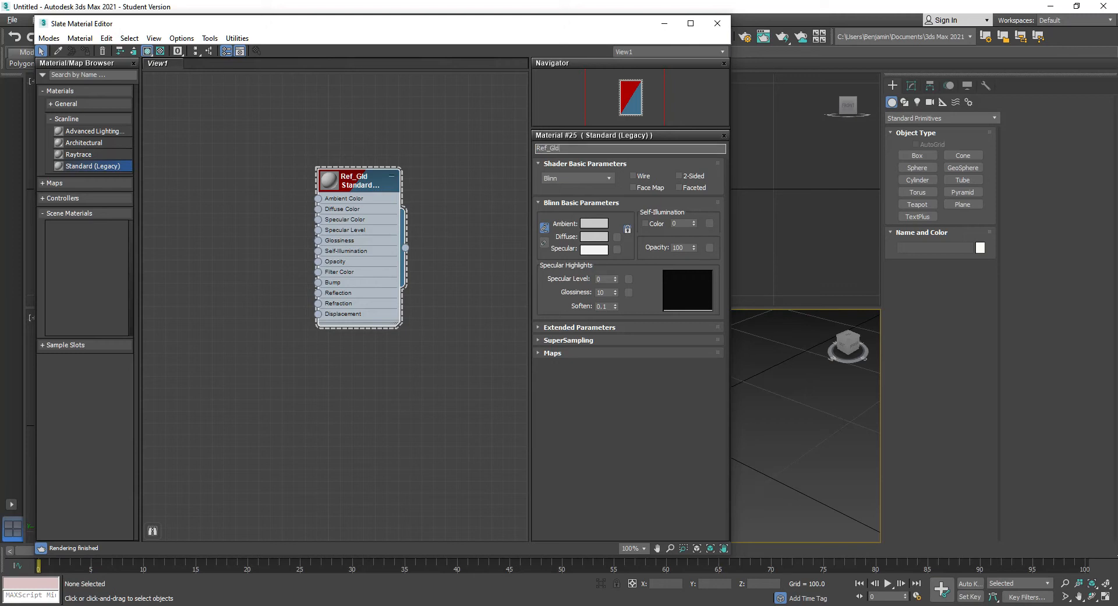
{"action": "type", "text": "f_Gladius"}
{"action": "key", "text": "Return"}
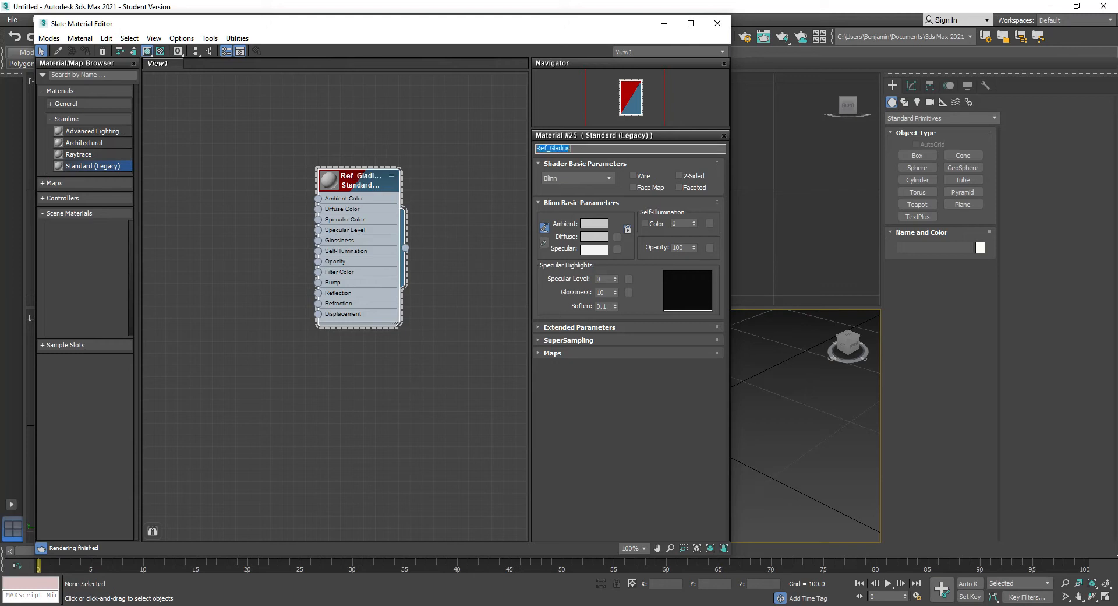
Add a general Bitmap map using the REF_Gladius image from the 3ds Max 2021\scenes\Gladius folder and show its parameters.
{"action": "right_click", "coordinate": [240, 153]}
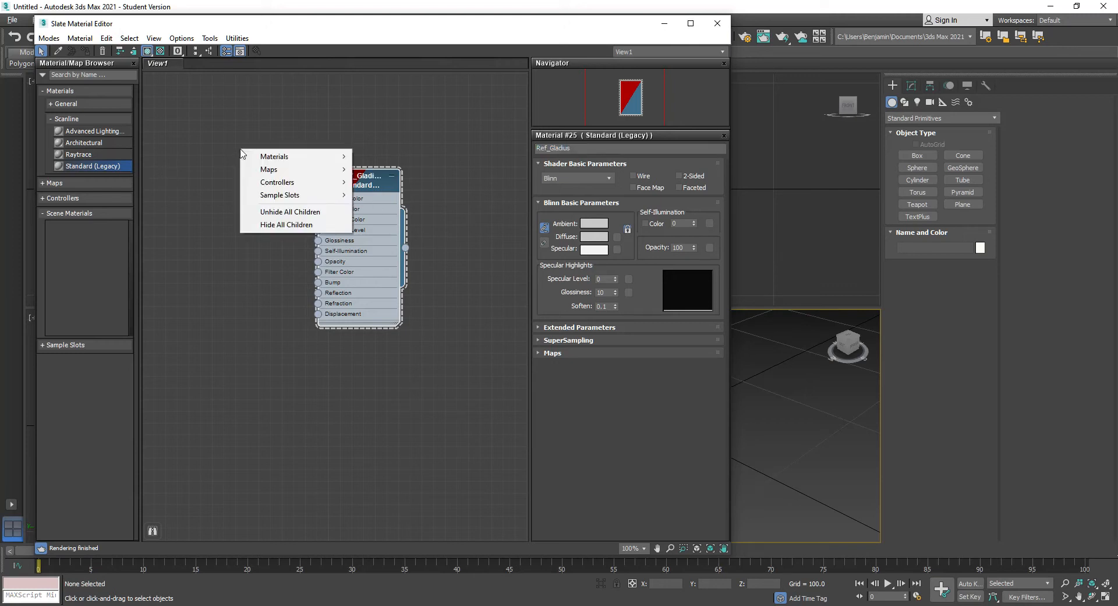
{"action": "mouse_move", "coordinate": [289, 173]}
{"action": "mouse_move", "coordinate": [401, 183]}
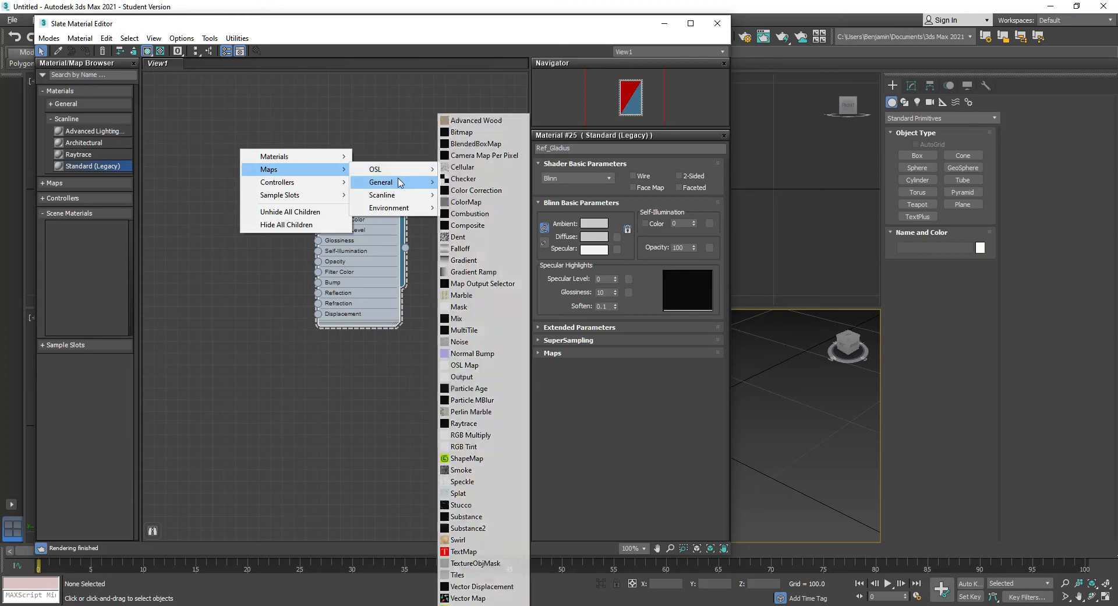
{"action": "left_click", "coordinate": [483, 132]}
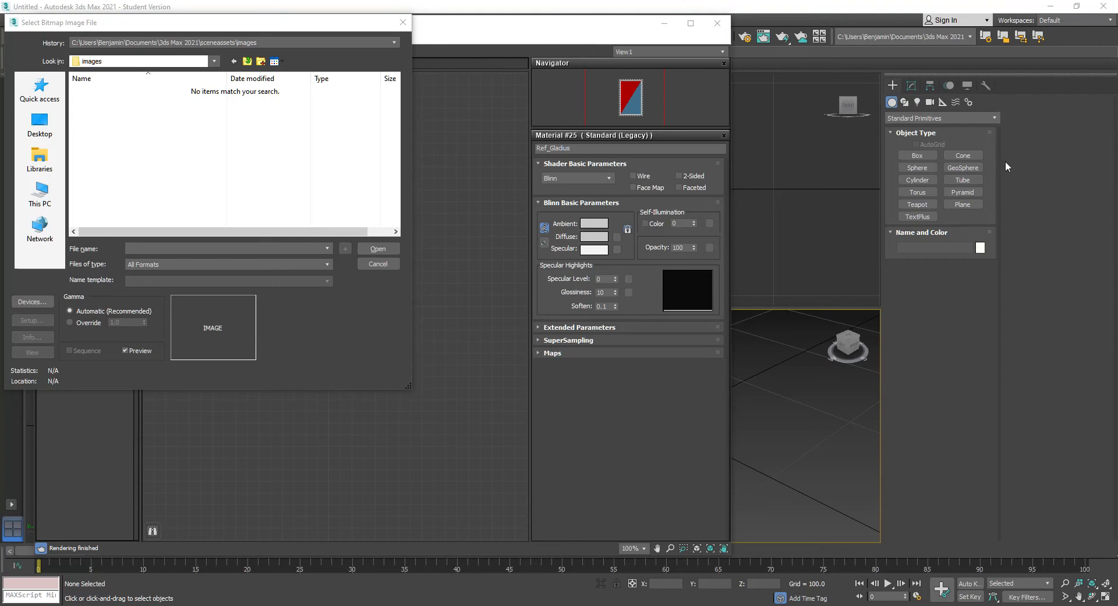
{"action": "left_click", "coordinate": [161, 249]}
{"action": "type", "text": "C:\\Users\\Benjamin\\Documents\\3ds Max 2021\\scenes\\Gladius"}
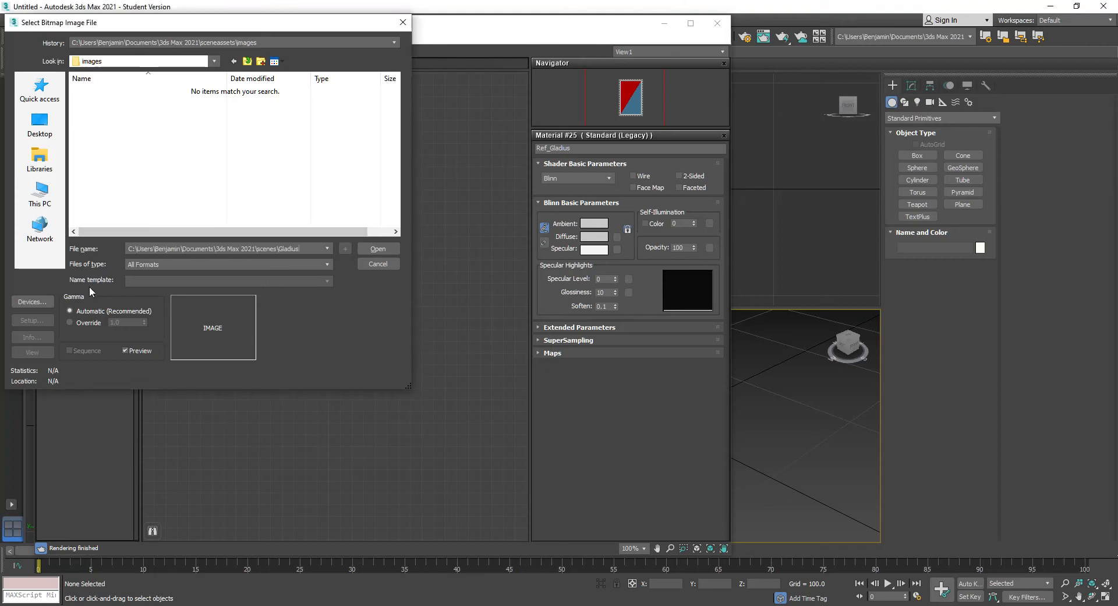
{"action": "key", "text": "Return"}
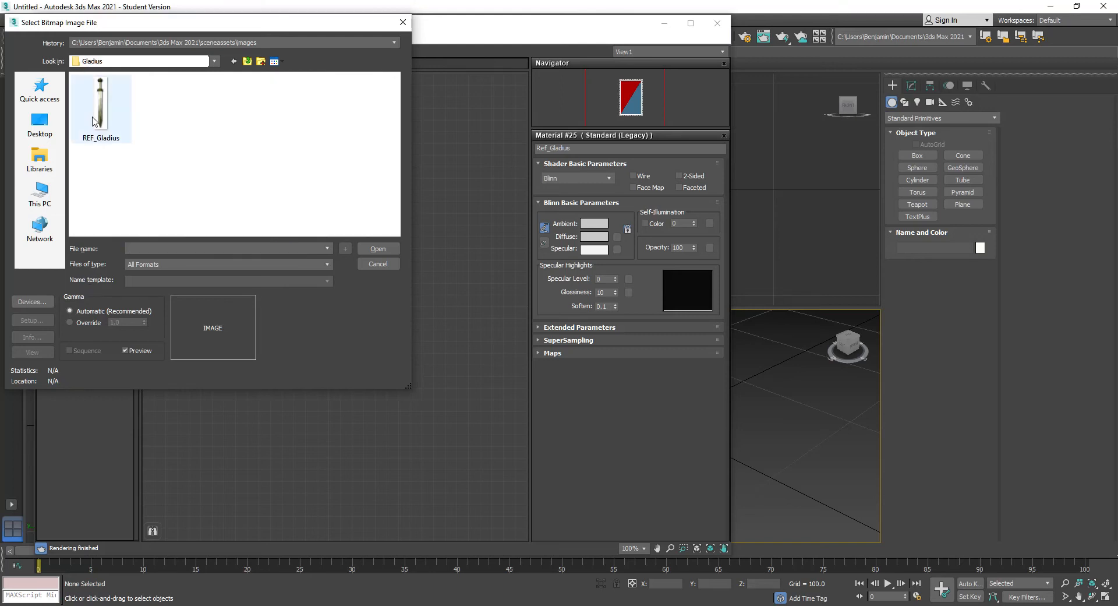
{"action": "left_click", "coordinate": [108, 93]}
{"action": "left_click", "coordinate": [384, 249]}
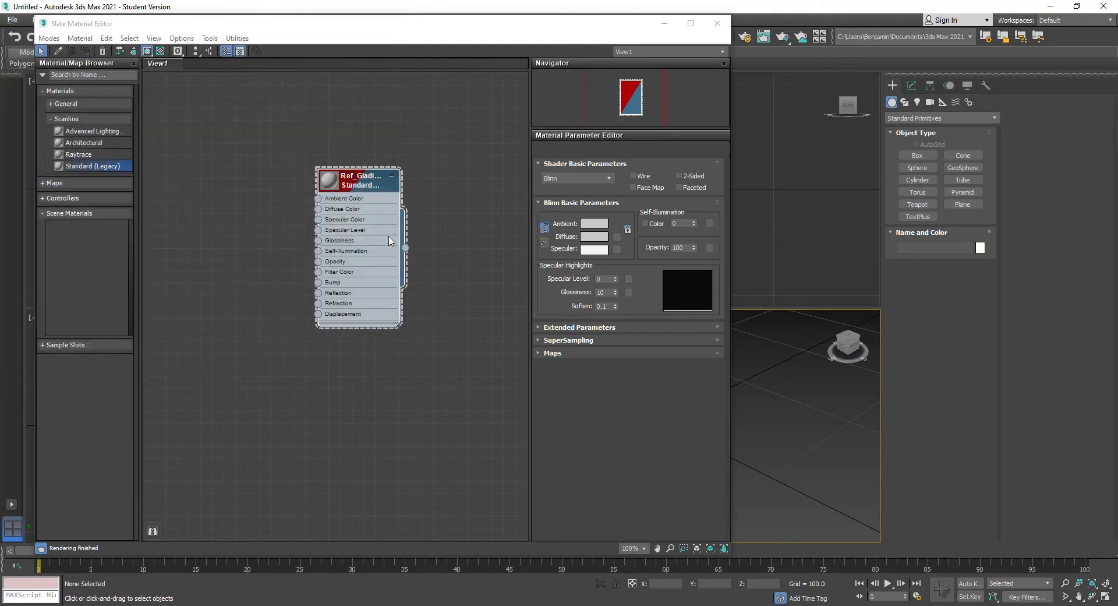
{"action": "double_click", "coordinate": [208, 146]}
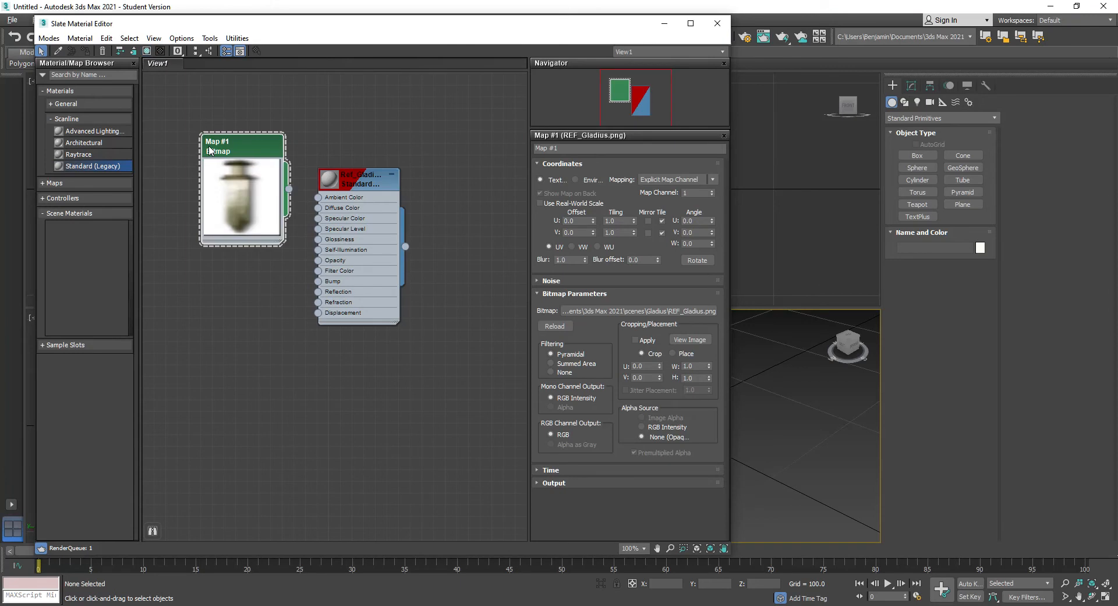
Place the bitmap node beside the Ref_Gladius material with some space and connect its output to Diffuse Color.
{"action": "left_click_drag", "start_coordinate": [250, 147], "coordinate": [254, 193]}
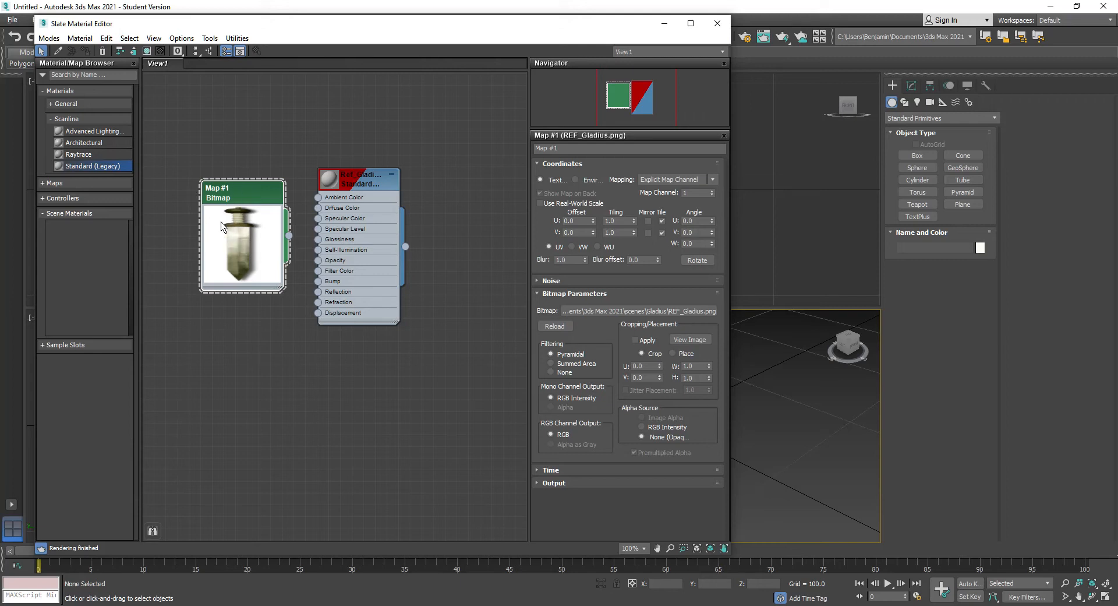
{"action": "left_click_drag", "start_coordinate": [265, 193], "coordinate": [218, 180]}
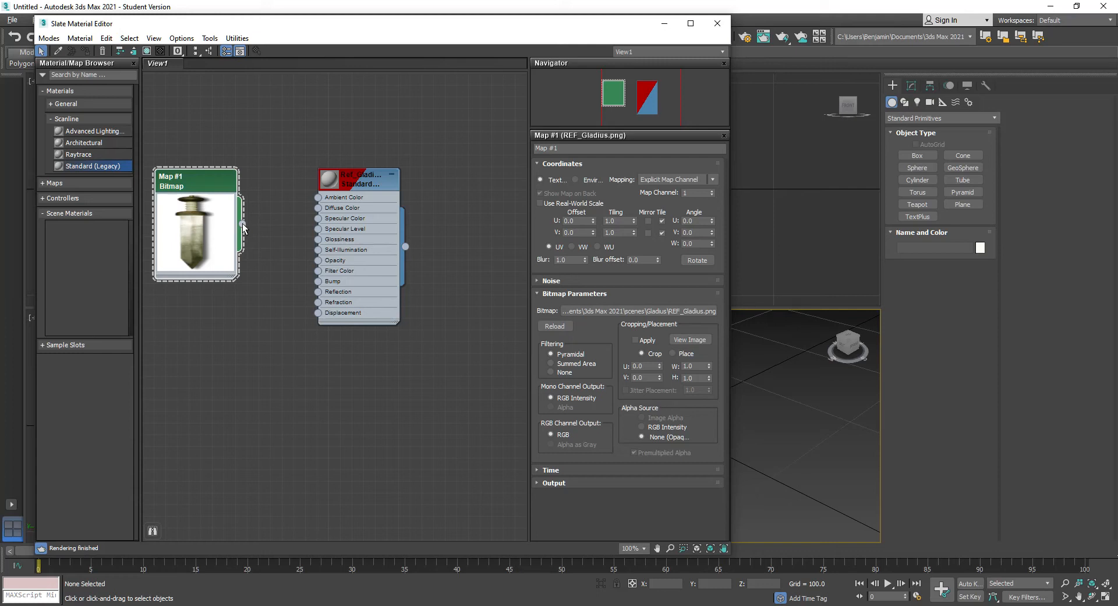
{"action": "left_click_drag", "start_coordinate": [243, 225], "coordinate": [319, 208]}
Enlarge the Ref_Gladius material's node preview and show the material's parameters.
{"action": "scroll", "coordinate": [330, 176], "scroll_direction": "up", "scroll_amount": 2}
{"action": "left_click", "coordinate": [330, 176]}
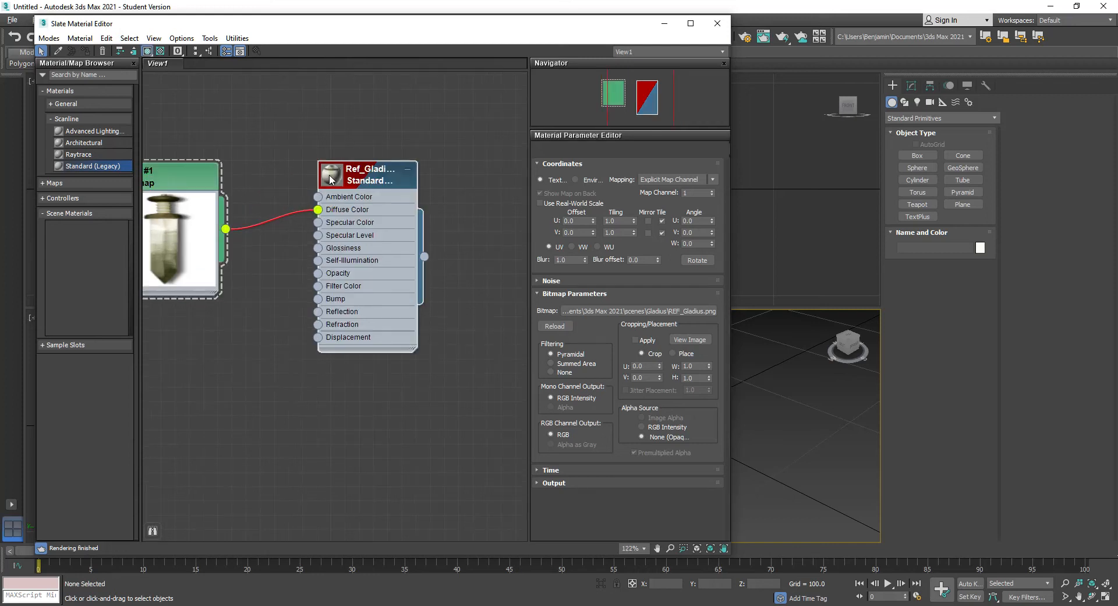
{"action": "double_click", "coordinate": [330, 175]}
Turn on Show Realistic Material in Viewport for the Ref_Gladius material.
{"action": "middle_click_drag", "start_coordinate": [280, 203], "coordinate": [334, 169]}
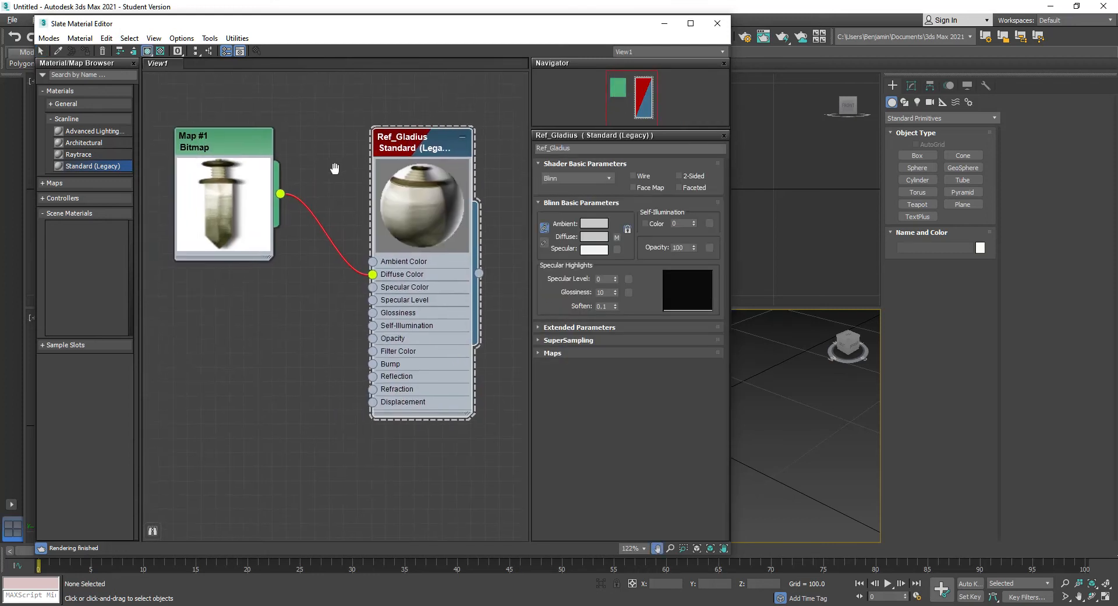
{"action": "scroll", "coordinate": [337, 167], "scroll_direction": "up", "scroll_amount": 3}
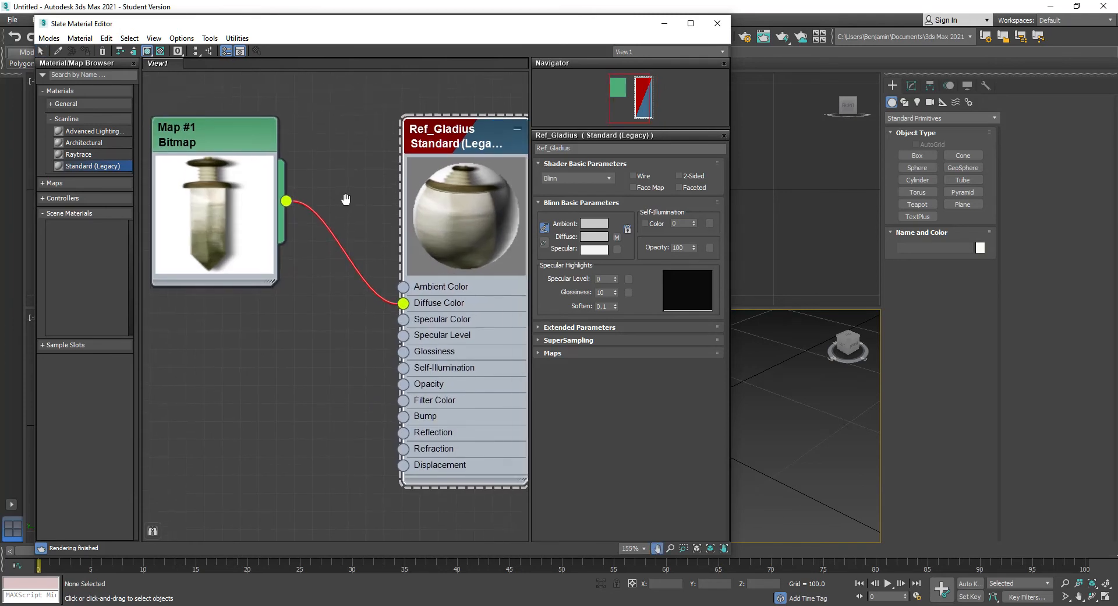
{"action": "scroll", "coordinate": [346, 200], "scroll_direction": "up", "scroll_amount": 3}
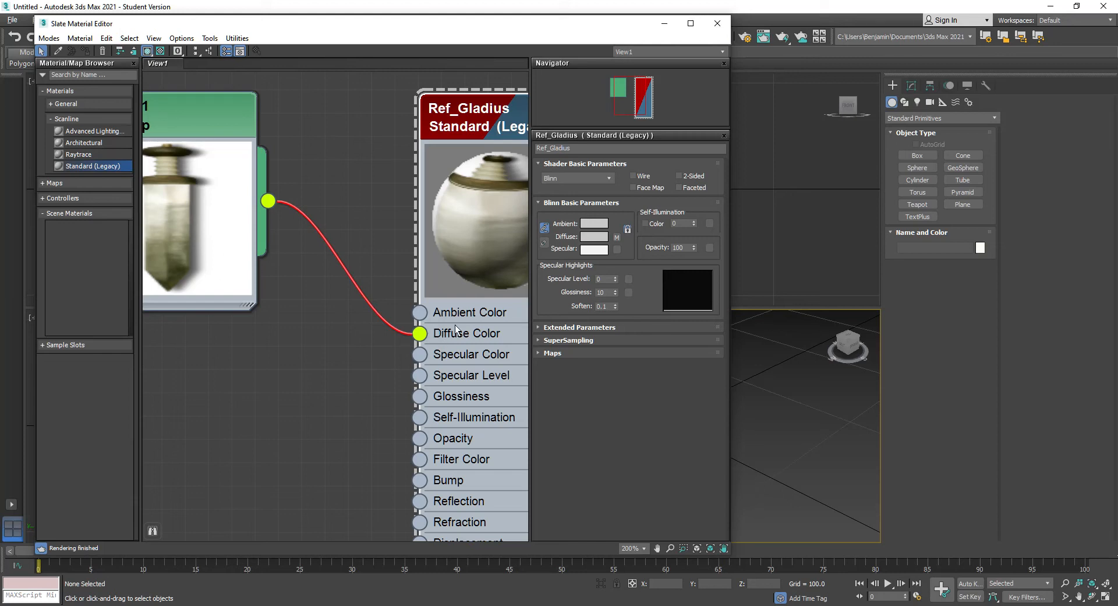
{"action": "middle_click_drag", "start_coordinate": [380, 197], "coordinate": [304, 174]}
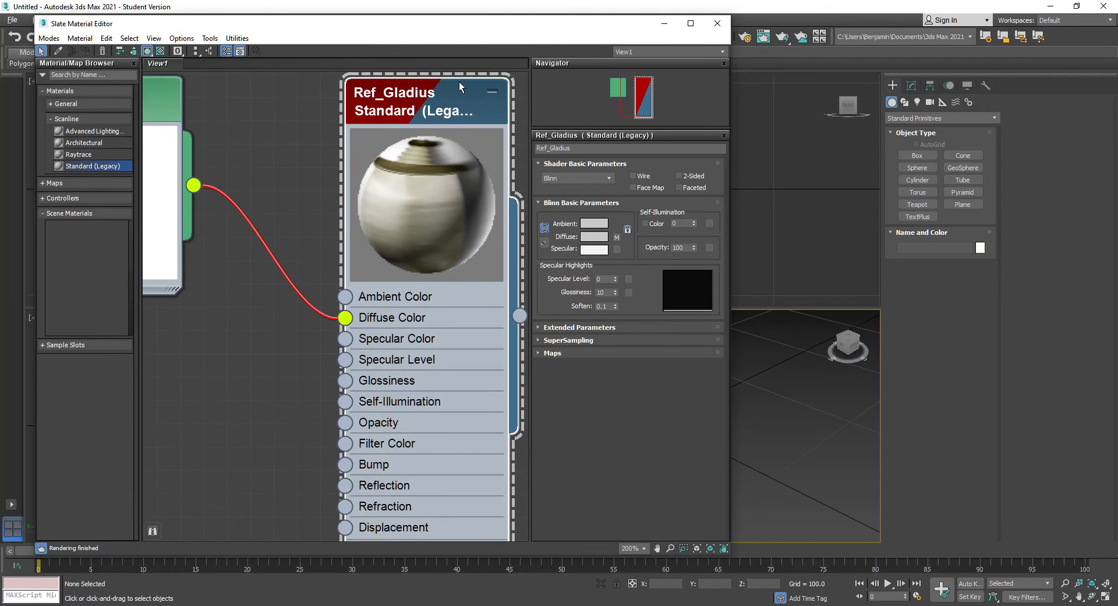
{"action": "right_click", "coordinate": [434, 97]}
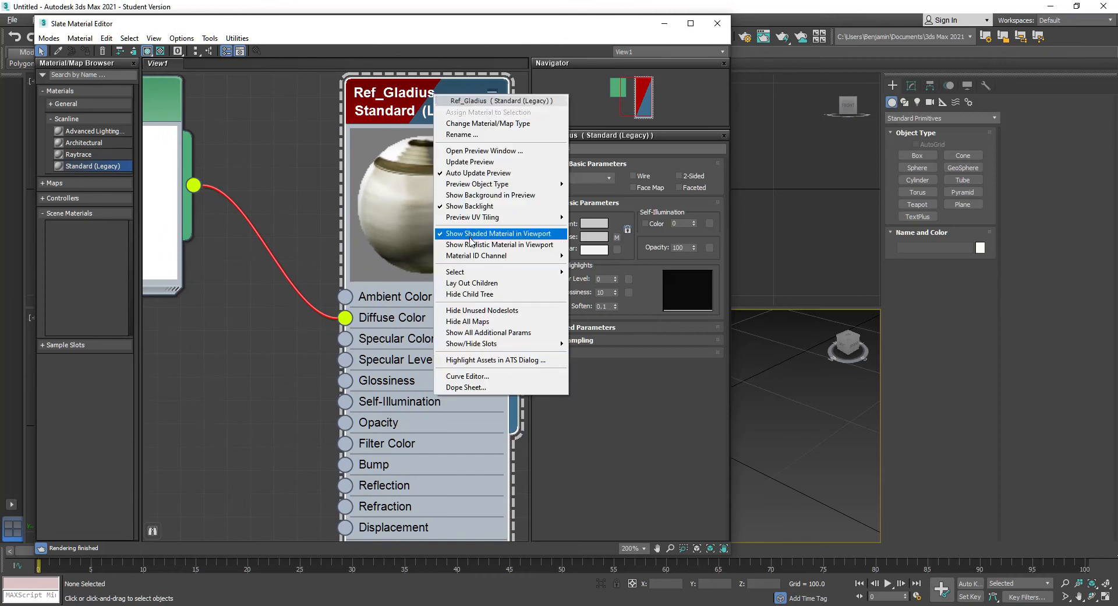
{"action": "left_click", "coordinate": [489, 245]}
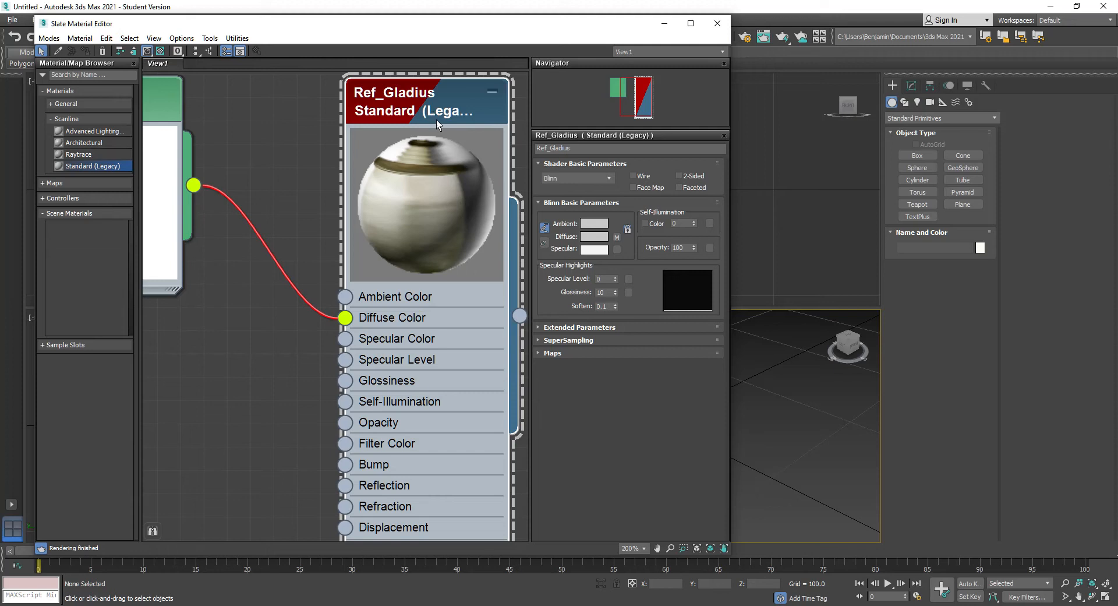
Move the Slate Material Editor aside to uncover the Front and Perspective viewports, keeping both nodes in its view.
{"action": "left_click_drag", "start_coordinate": [633, 29], "coordinate": [359, 39]}
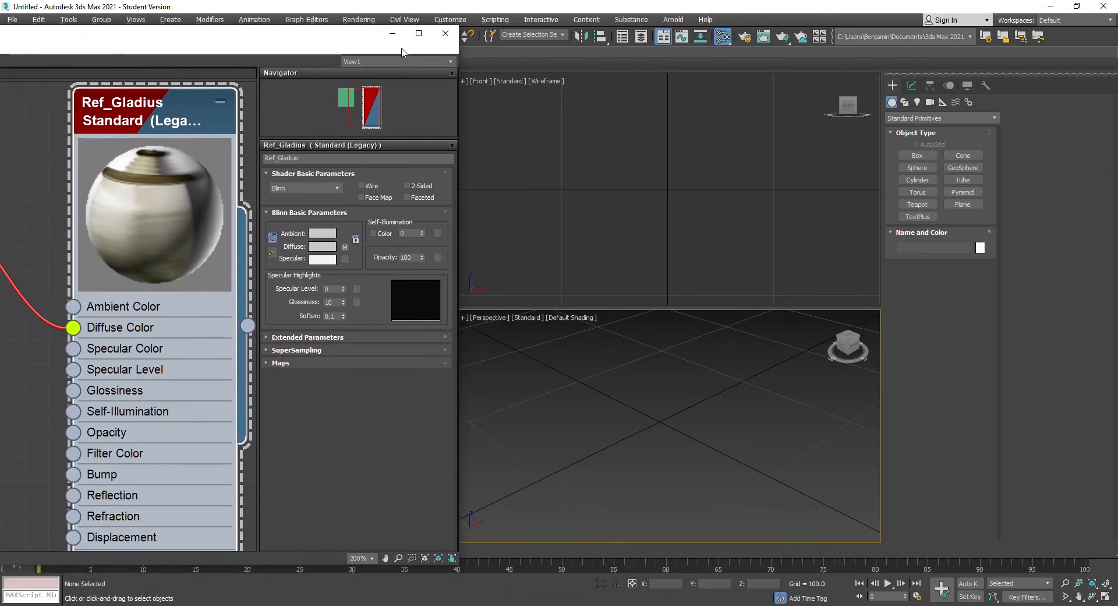
{"action": "middle_click_drag", "start_coordinate": [654, 142], "coordinate": [644, 247]}
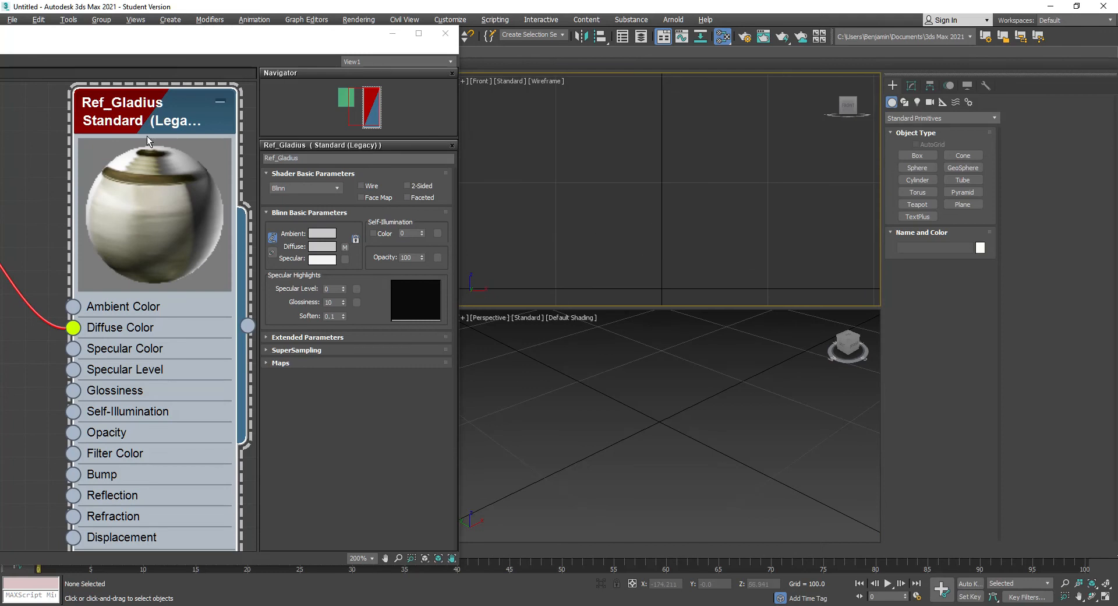
{"action": "scroll", "coordinate": [103, 180], "scroll_direction": "down", "scroll_amount": 2}
{"action": "middle_click_drag", "start_coordinate": [38, 196], "coordinate": [179, 225]}
{"action": "scroll", "coordinate": [184, 219], "scroll_direction": "down", "scroll_amount": 1}
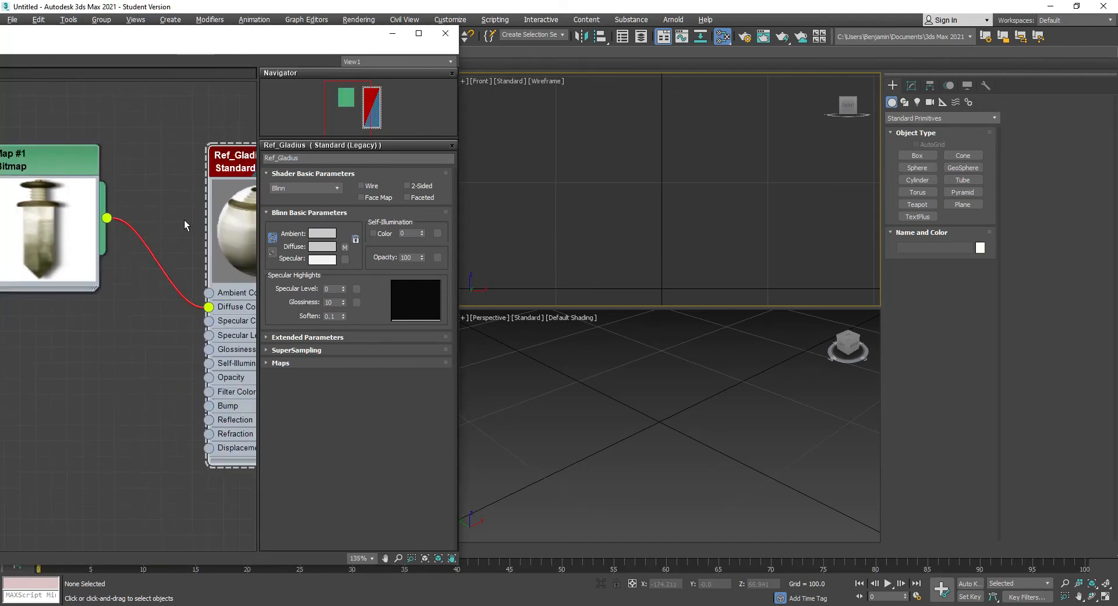
Accept a system unit scale of 1 unit = 1.0 centimeters with Generic Units as the display unit scale.
{"action": "left_click", "coordinate": [451, 19]}
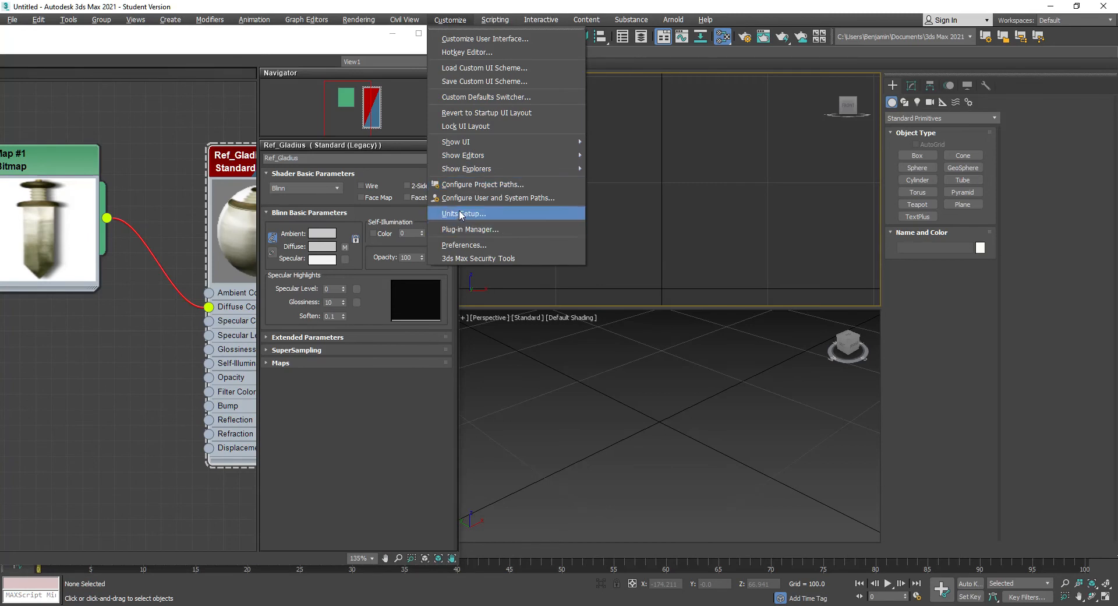
{"action": "left_click", "coordinate": [520, 213]}
{"action": "left_click", "coordinate": [521, 214]}
{"action": "left_click_drag", "start_coordinate": [565, 239], "coordinate": [749, 179]}
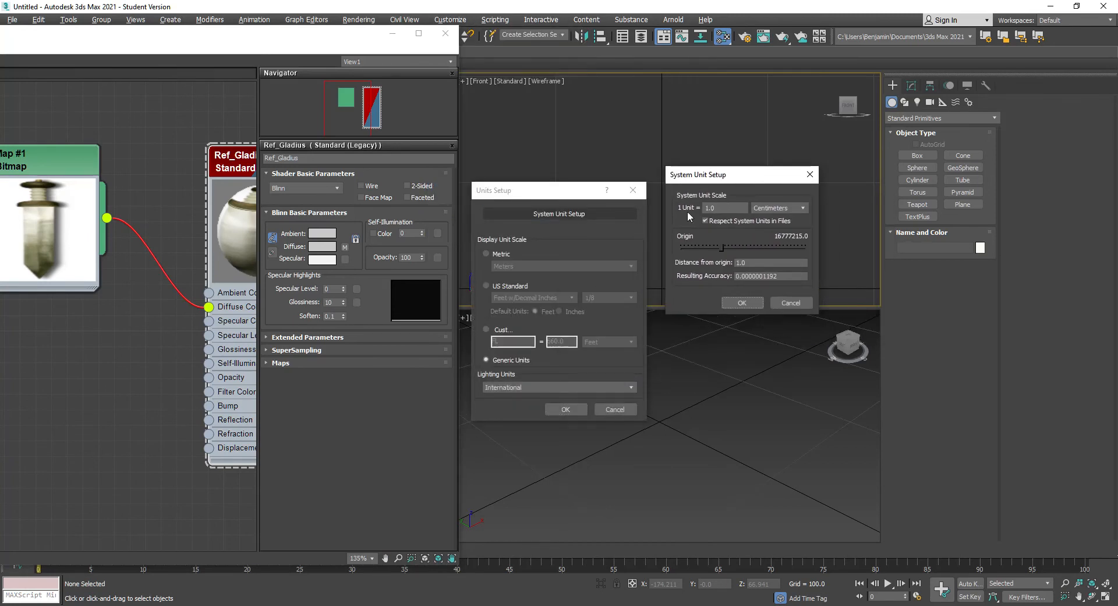
{"action": "left_click", "coordinate": [704, 220]}
{"action": "left_click", "coordinate": [738, 305]}
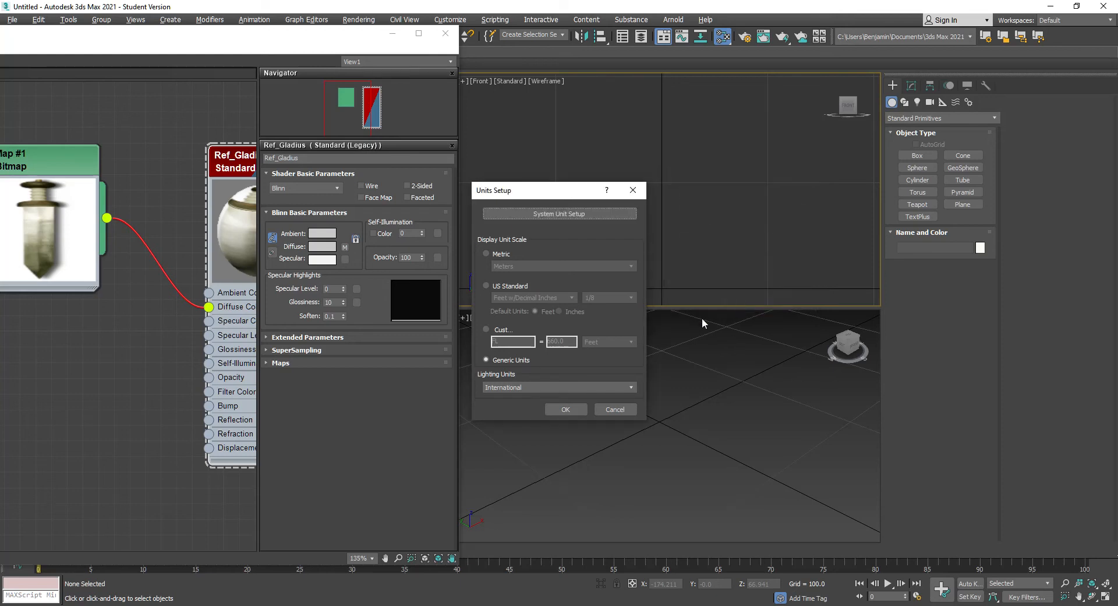
{"action": "left_click", "coordinate": [565, 407]}
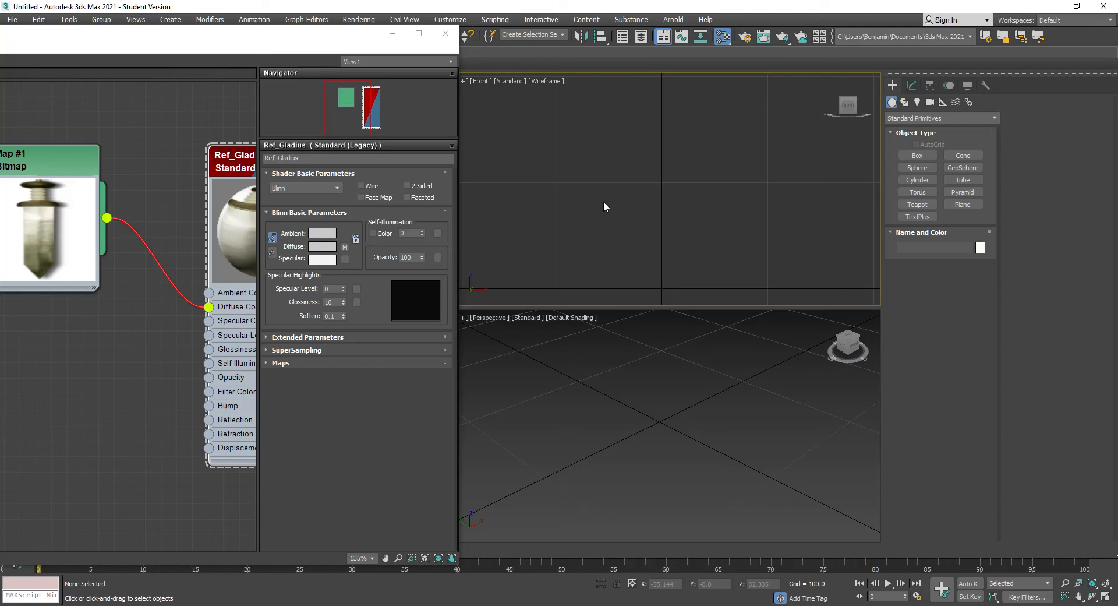
Draw a plane about 182 long and 83 wide in the Front viewport, centred on the vertical axis.
{"action": "left_click", "coordinate": [963, 205]}
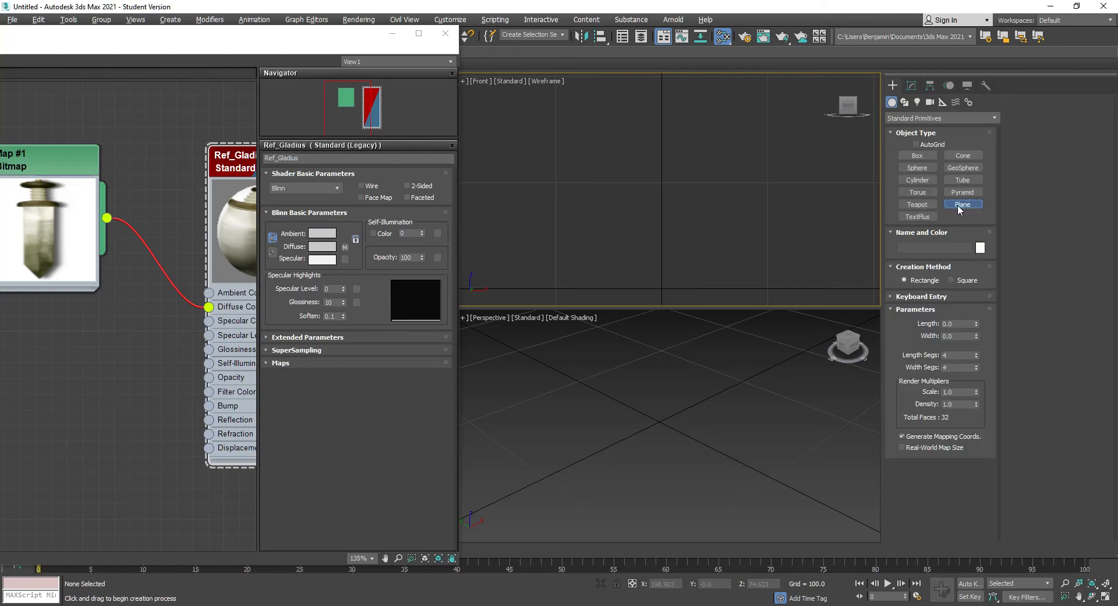
{"action": "left_click", "coordinate": [920, 297]}
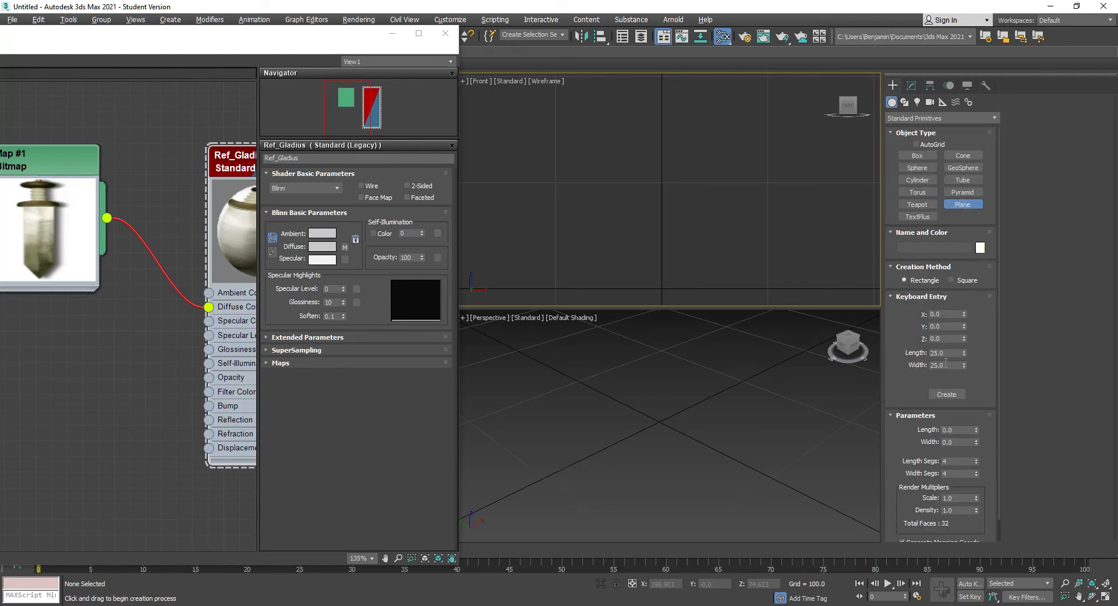
{"action": "left_click_drag", "start_coordinate": [616, 87], "coordinate": [705, 282]}
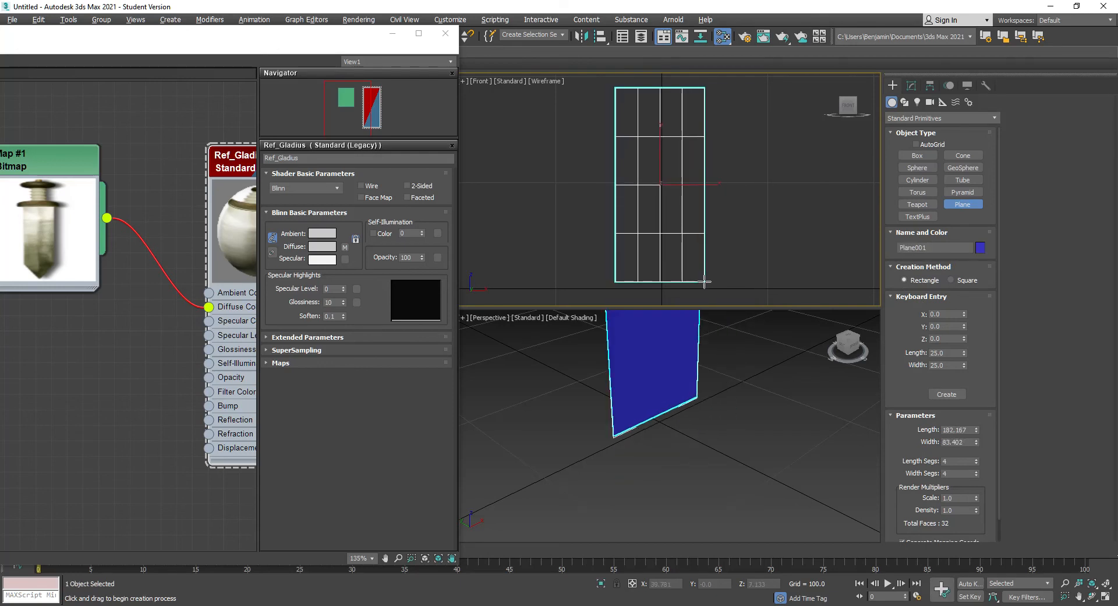
Set the plane's length to 100 and its width to 50.
{"action": "left_click", "coordinate": [913, 86]}
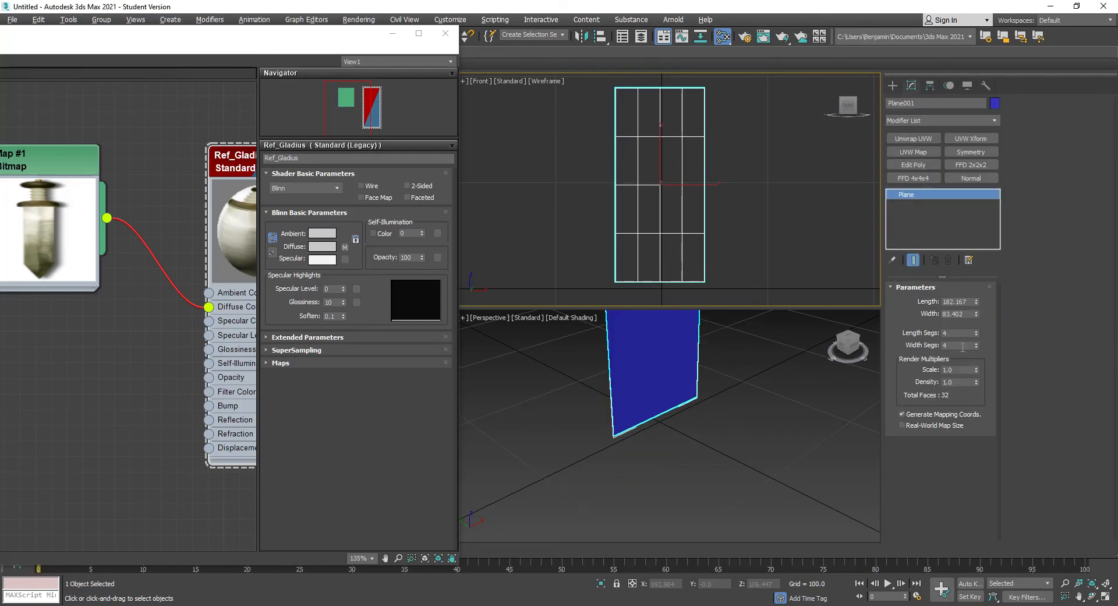
{"action": "left_click_drag", "start_coordinate": [970, 301], "coordinate": [935, 302]}
{"action": "type", "text": "85"}
{"action": "key", "text": "Tab"}
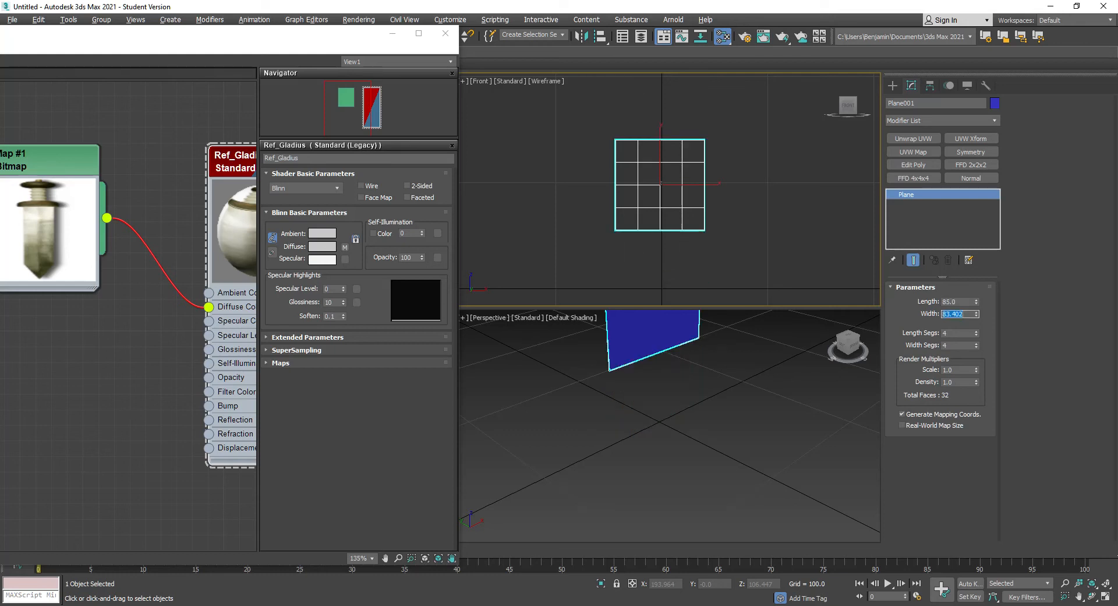
{"action": "key", "text": "shift+Tab"}
{"action": "type", "text": "100"}
{"action": "key", "text": "Tab"}
{"action": "type", "text": "5"}
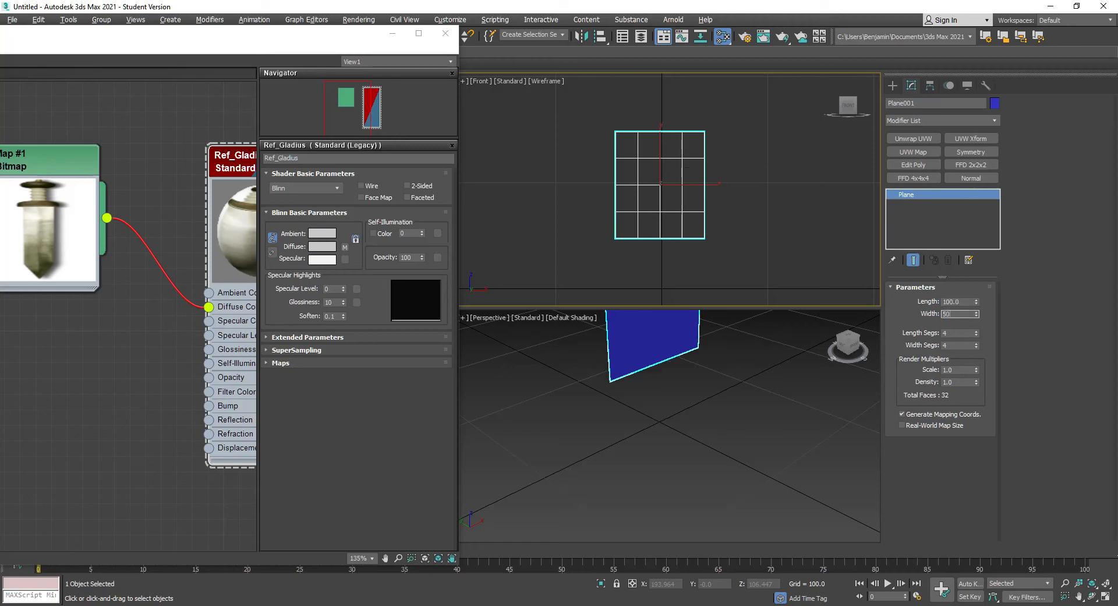
{"action": "key", "text": "Return"}
Reduce the plane to 1 length segment and 1 width segment.
{"action": "key", "text": "Tab"}
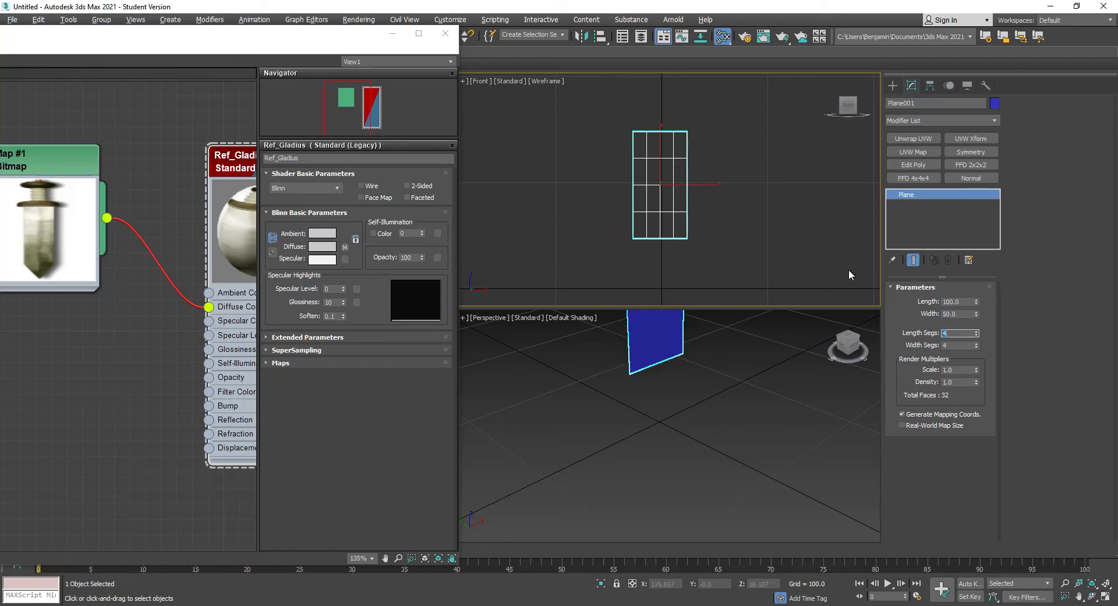
{"action": "type", "text": "1"}
{"action": "key", "text": "Tab"}
{"action": "type", "text": "1"}
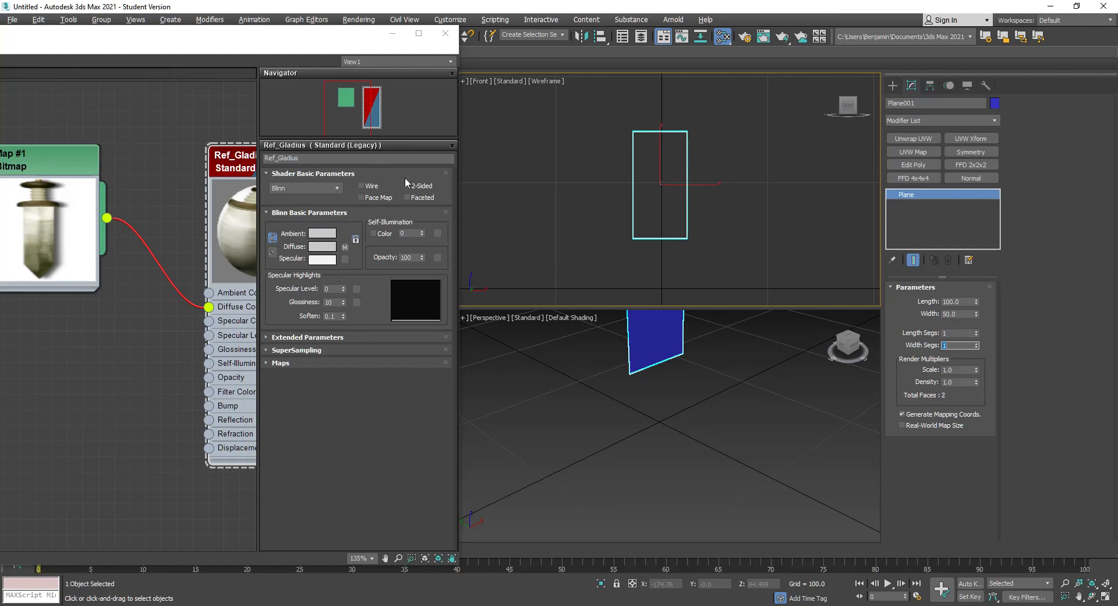
Shift the Slate Material Editor off the main toolbar and move the plane to X 0 and Z 3.
{"action": "left_click_drag", "start_coordinate": [335, 41], "coordinate": [380, 79]}
{"action": "left_click", "coordinate": [233, 37]}
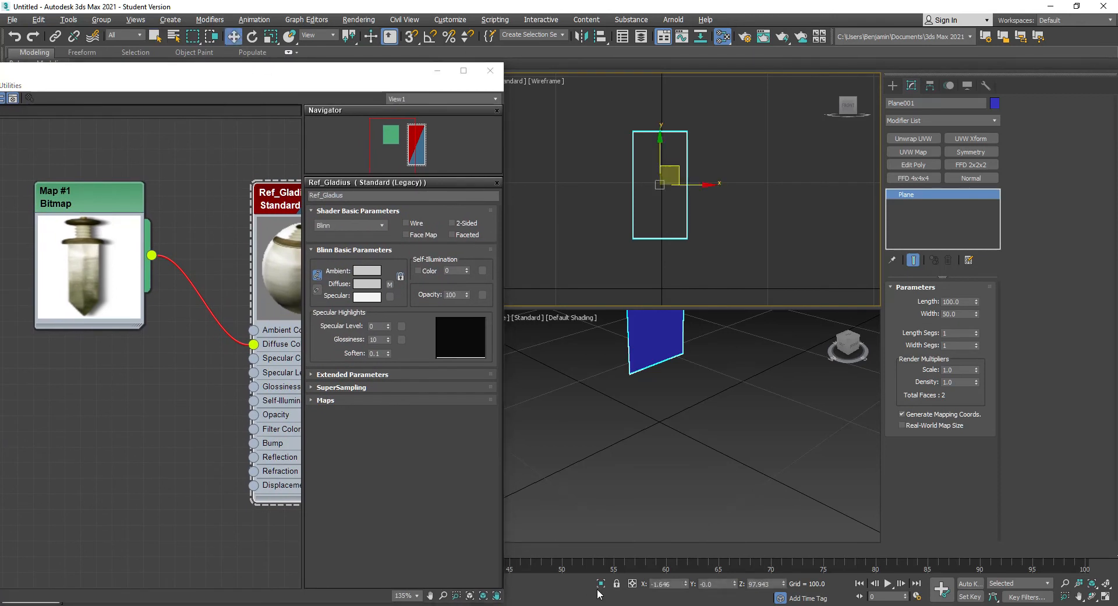
{"action": "double_click", "coordinate": [670, 583]}
{"action": "type", "text": "0"}
{"action": "key", "text": "Return"}
{"action": "double_click", "coordinate": [757, 583]}
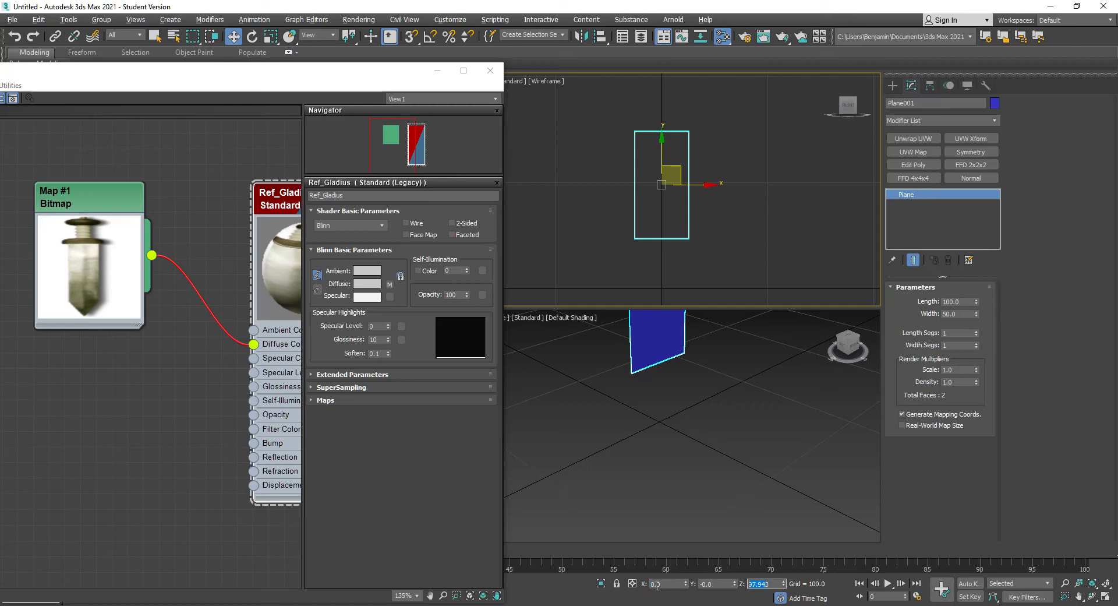
{"action": "type", "text": "3"}
{"action": "key", "text": "Return"}
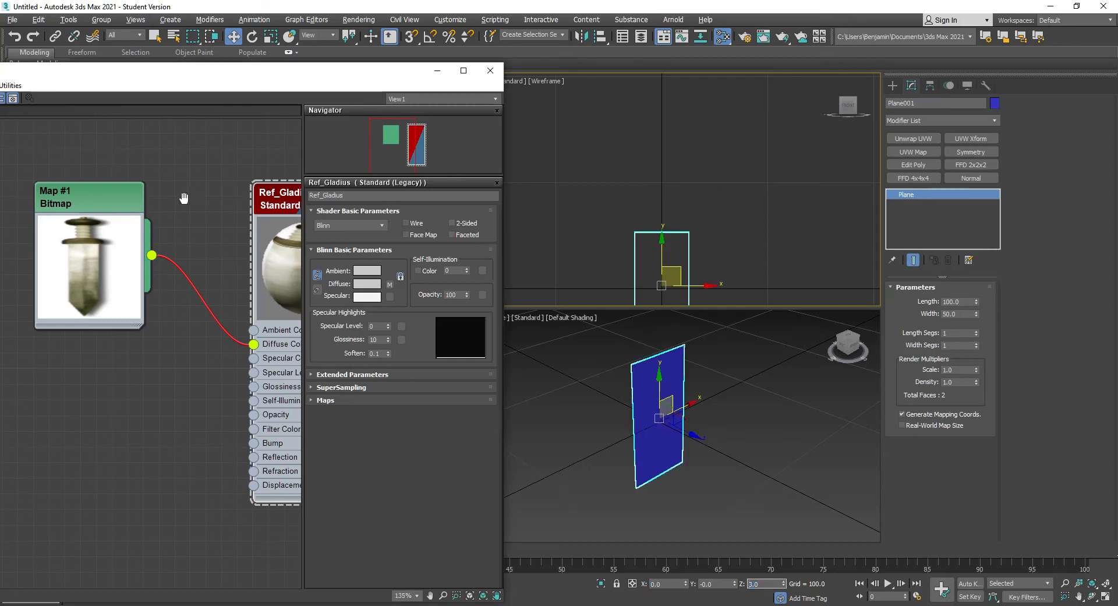
Assign the Ref_Gladius material to the plane and close the Slate Material Editor.
{"action": "middle_click_drag", "start_coordinate": [192, 199], "coordinate": [122, 179]}
{"action": "scroll", "coordinate": [157, 183], "scroll_direction": "down", "scroll_amount": 1}
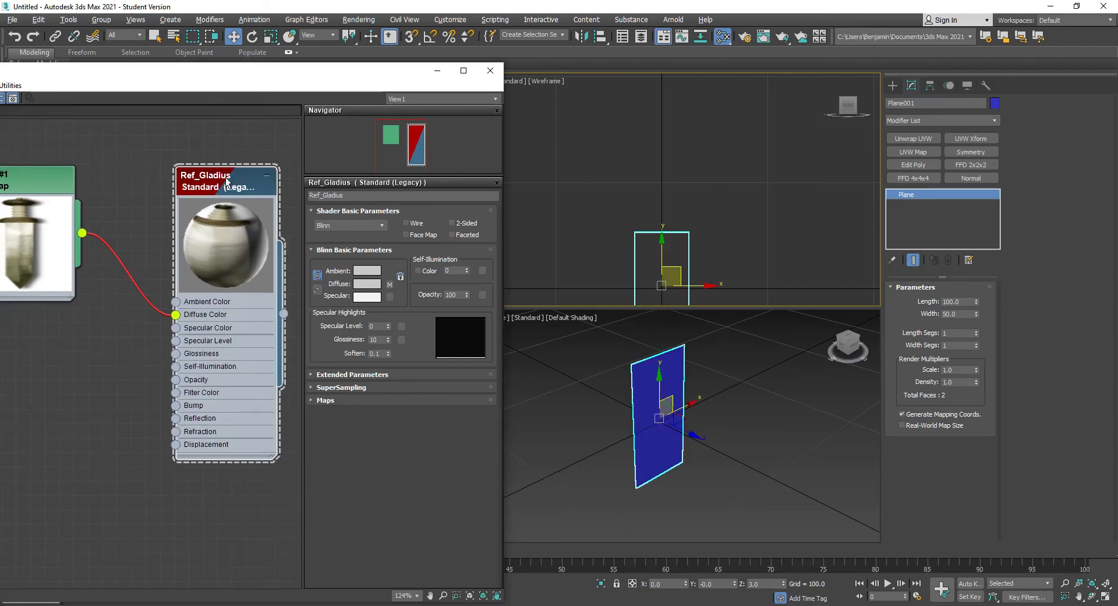
{"action": "right_click", "coordinate": [195, 183]}
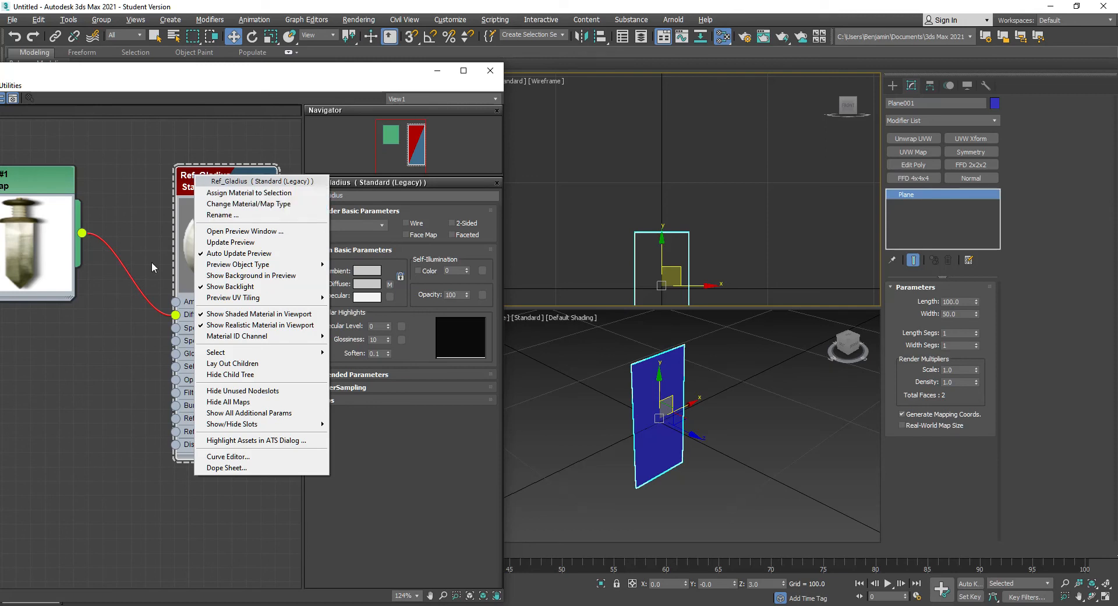
{"action": "left_click", "coordinate": [239, 195]}
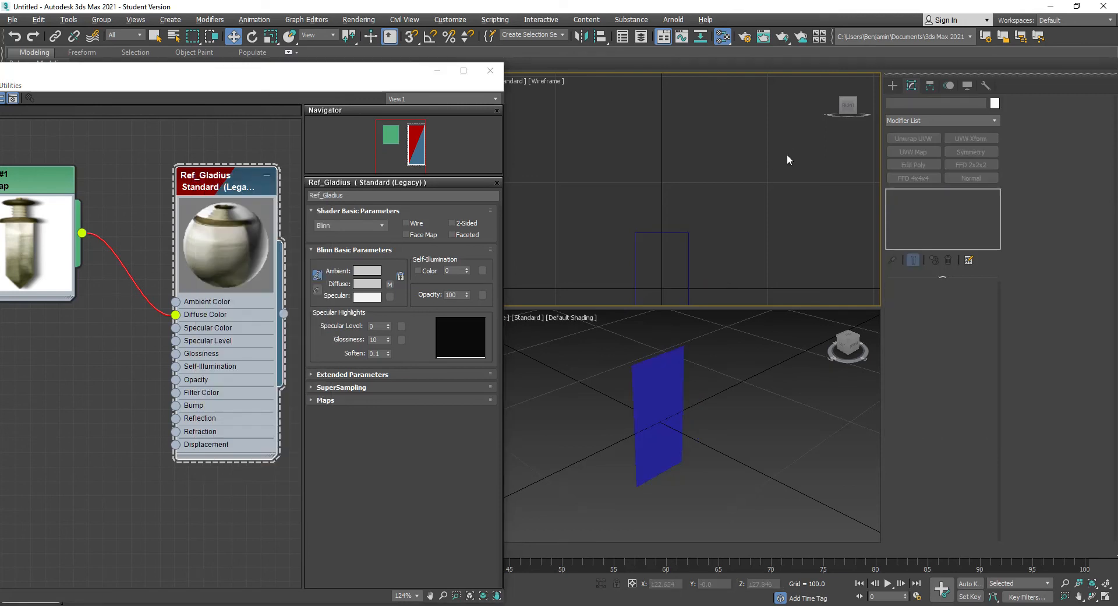
{"action": "right_click", "coordinate": [220, 173]}
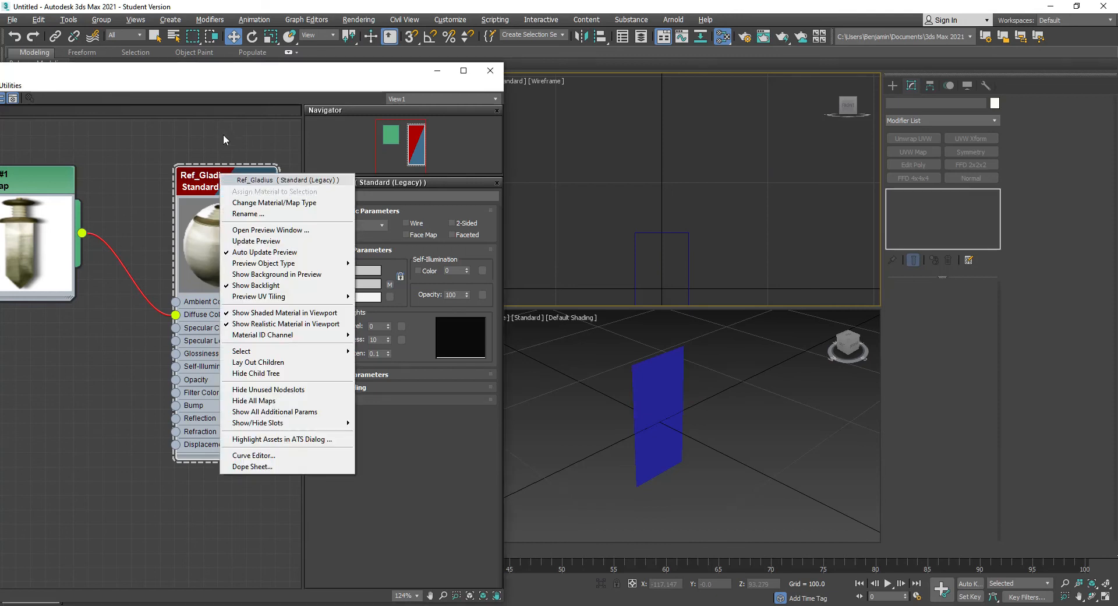
{"action": "left_click", "coordinate": [646, 378]}
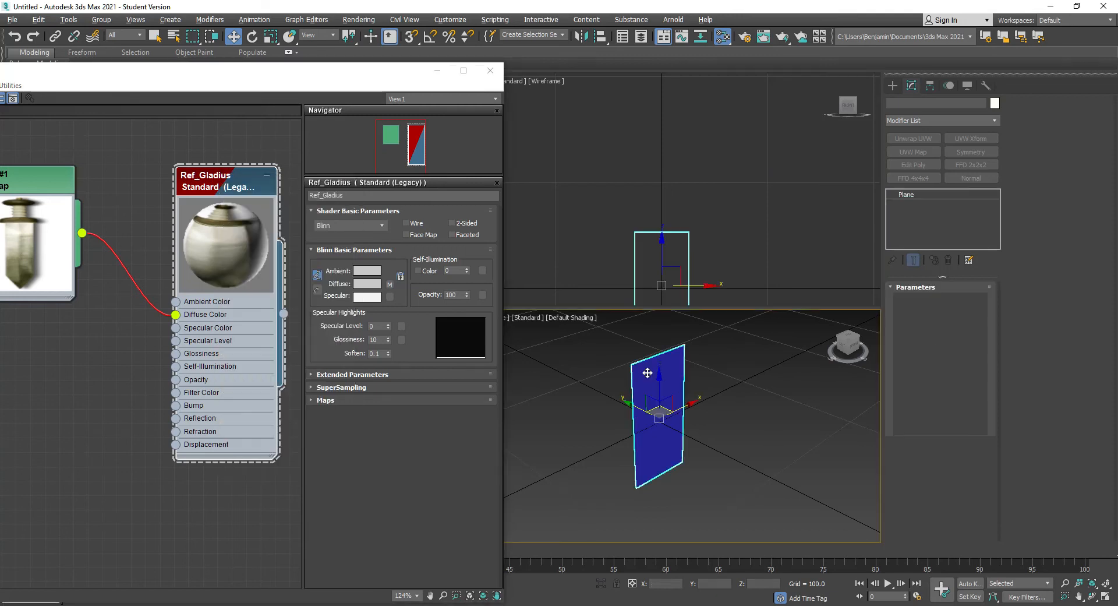
{"action": "right_click", "coordinate": [217, 179]}
{"action": "left_click", "coordinate": [252, 198]}
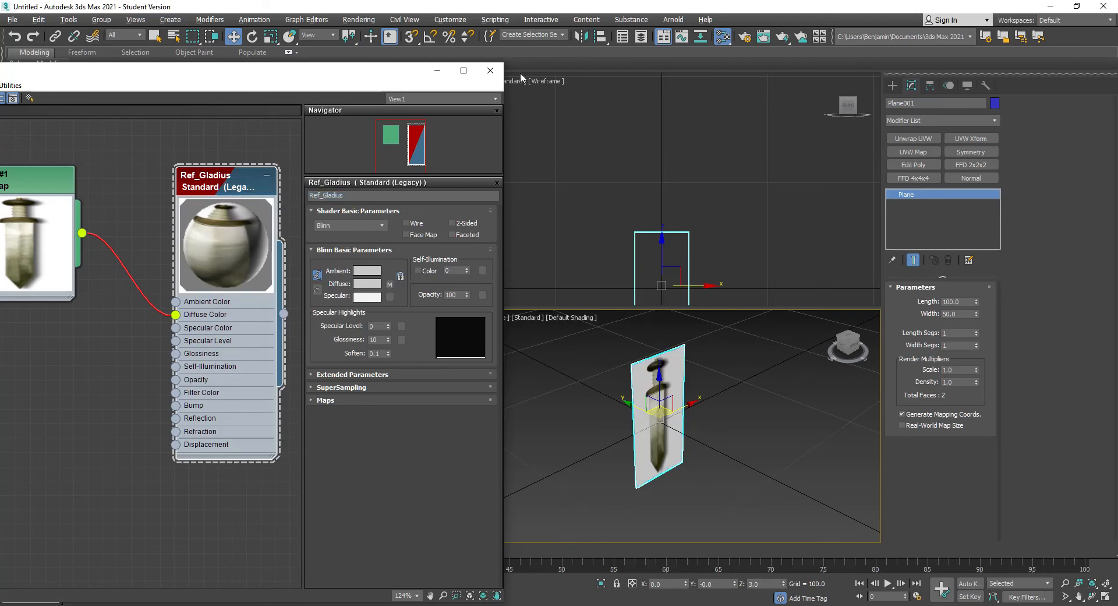
{"action": "left_click", "coordinate": [490, 71]}
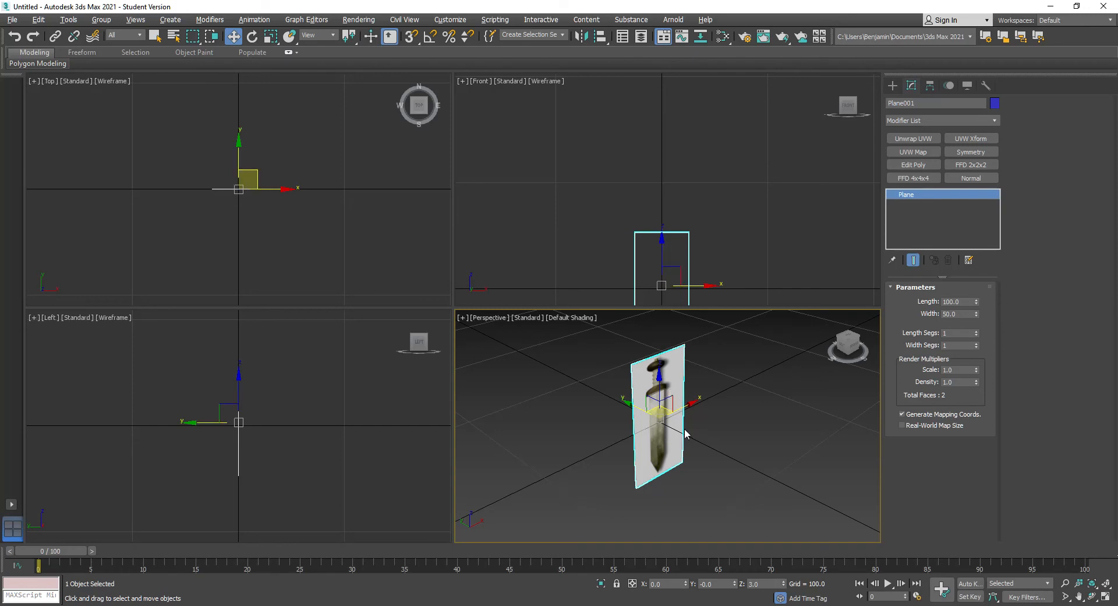
View the sword reference plane from the front in Perspective and set its width to 25.
{"action": "left_click", "coordinate": [845, 348]}
{"action": "middle_click_drag", "start_coordinate": [740, 367], "coordinate": [743, 407], "text": "alt"}
{"action": "left_click", "coordinate": [777, 406]}
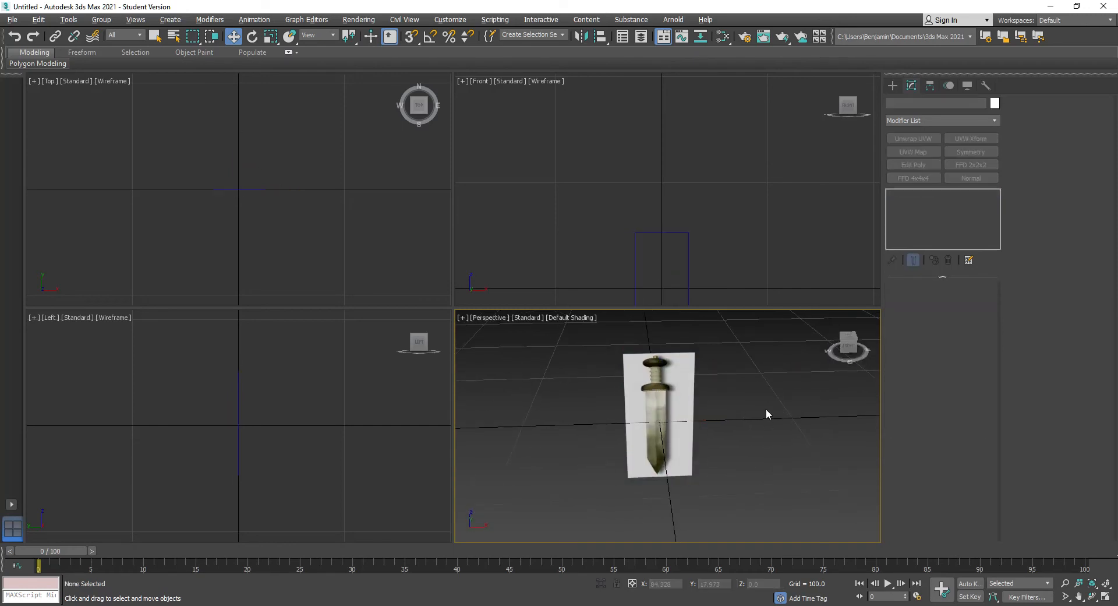
{"action": "left_click", "coordinate": [676, 390]}
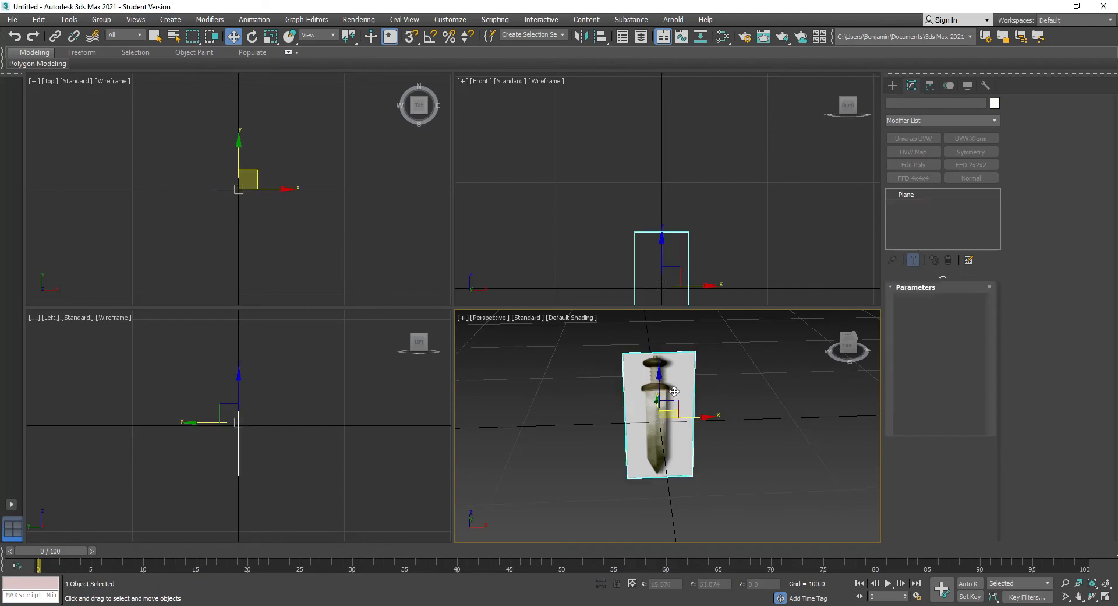
{"action": "double_click", "coordinate": [962, 312]}
{"action": "type", "text": "25"}
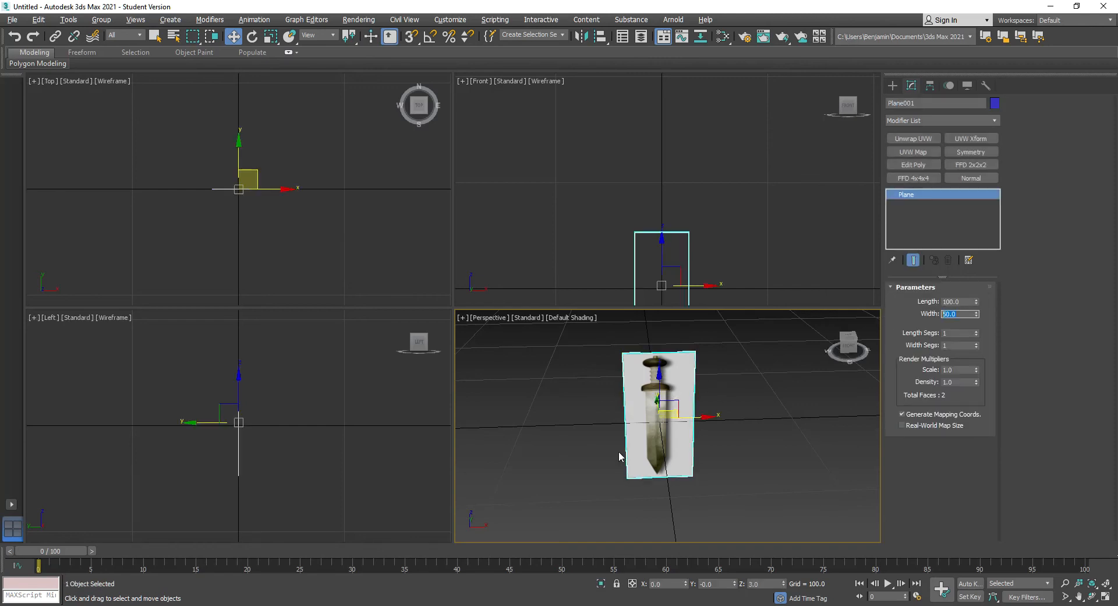
{"action": "key", "text": "Return"}
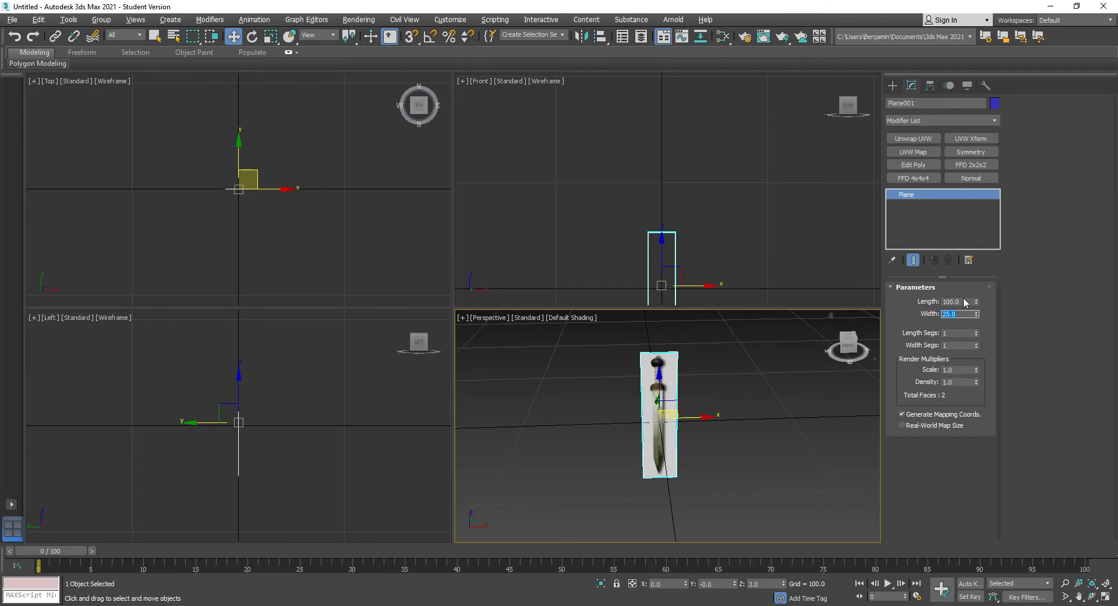
{"action": "left_click", "coordinate": [725, 471]}
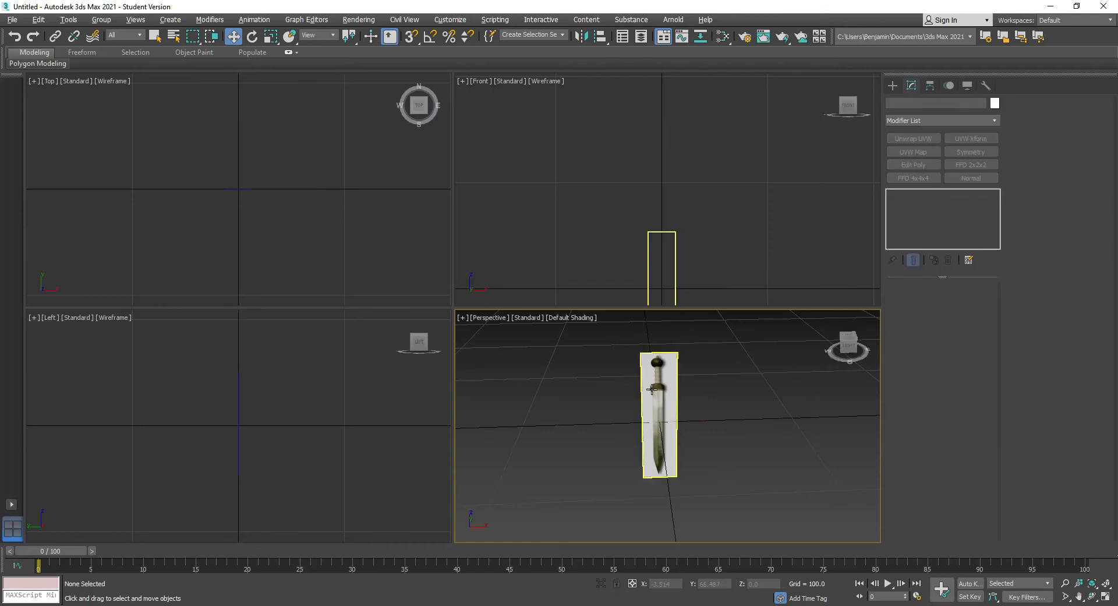
Move the reference plane back along the Y axis by about 39 units in the Top viewport.
{"action": "left_click", "coordinate": [655, 383]}
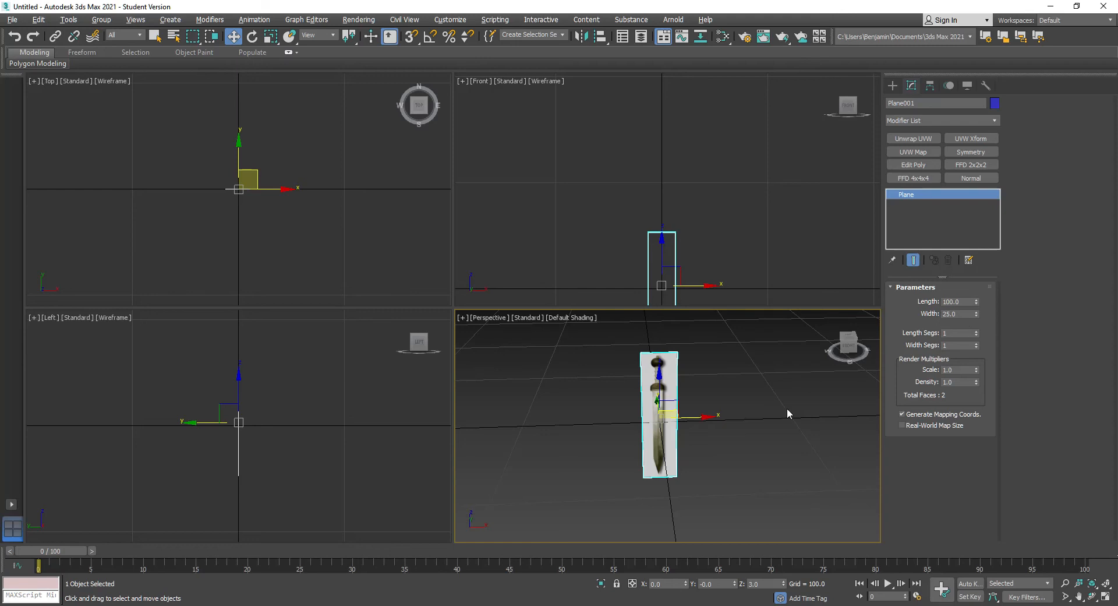
{"action": "left_click", "coordinate": [782, 436]}
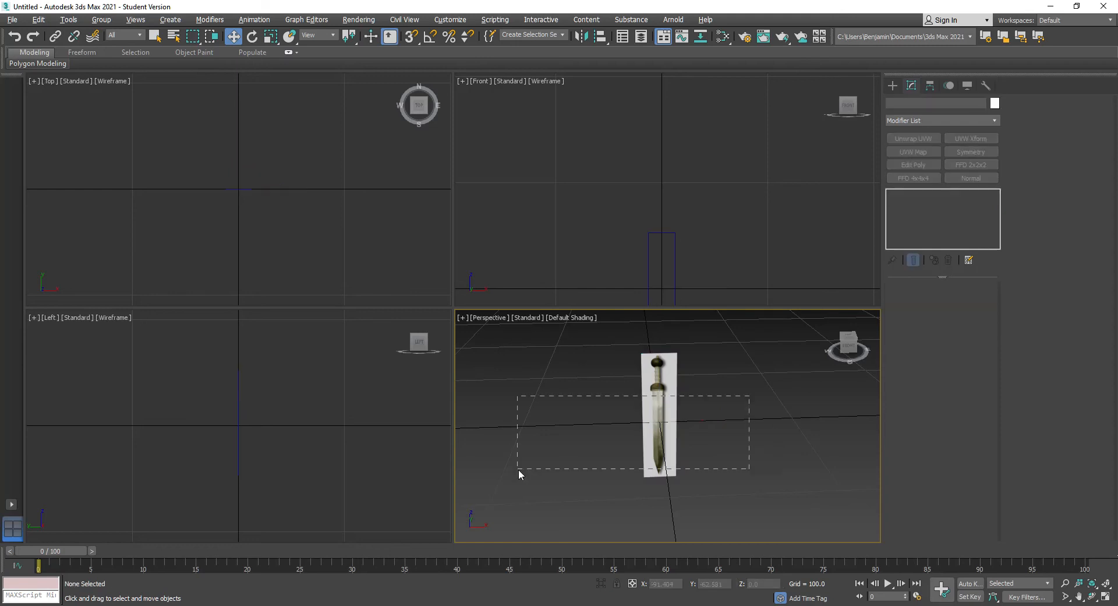
{"action": "left_click_drag", "start_coordinate": [518, 470], "coordinate": [532, 467]}
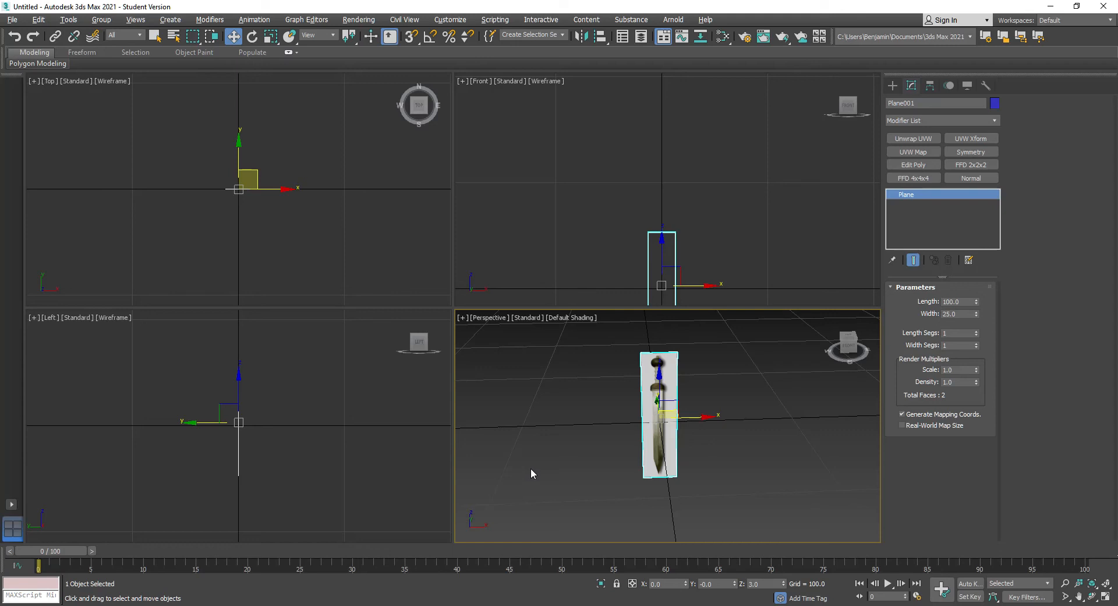
{"action": "left_click", "coordinate": [236, 128]}
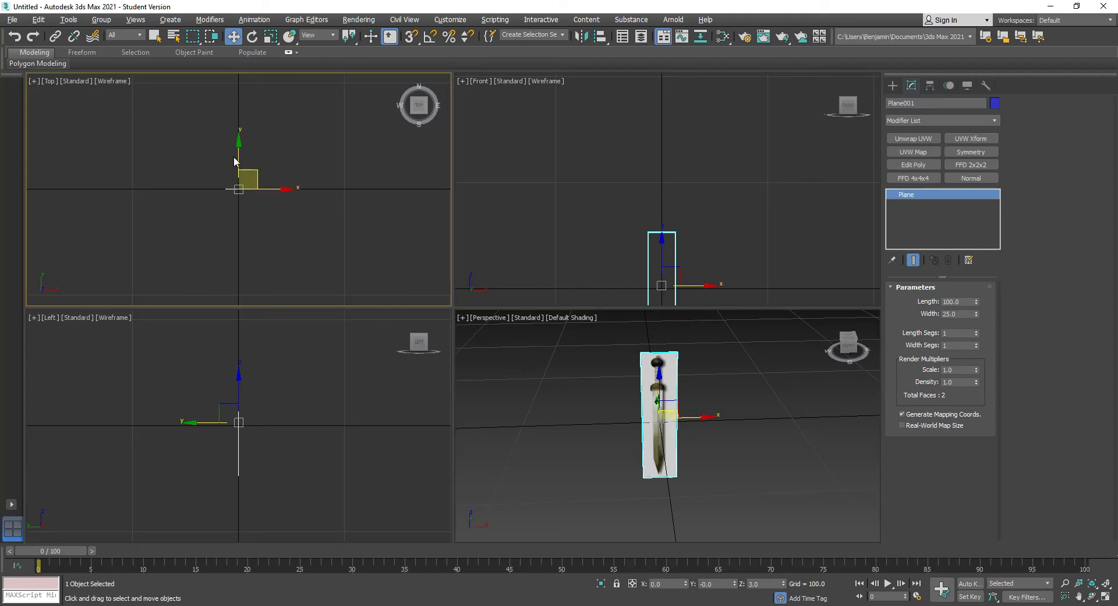
{"action": "left_click_drag", "start_coordinate": [236, 156], "coordinate": [233, 114]}
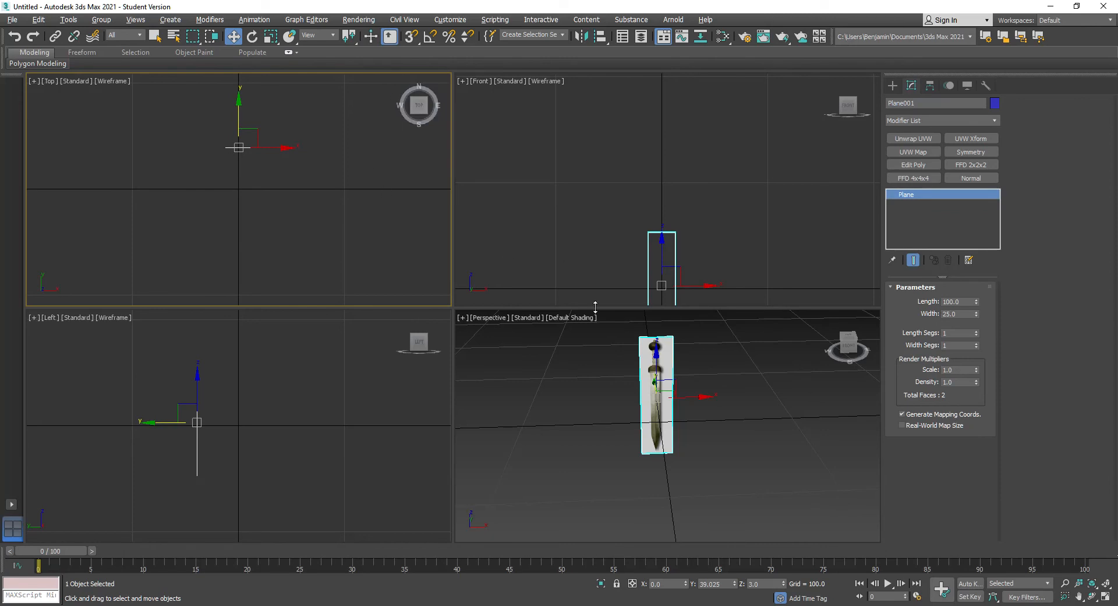
Create a tall, narrow box with a length of 5 at the origin through keyboard entry, in front of the reference plane.
{"action": "left_click", "coordinate": [893, 85]}
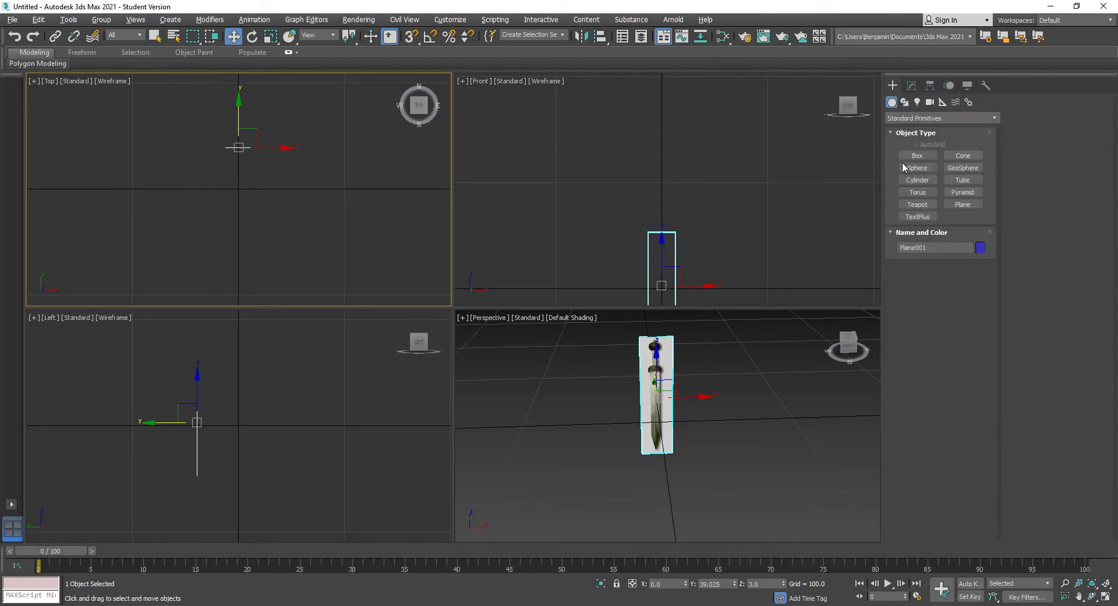
{"action": "right_click", "coordinate": [811, 367]}
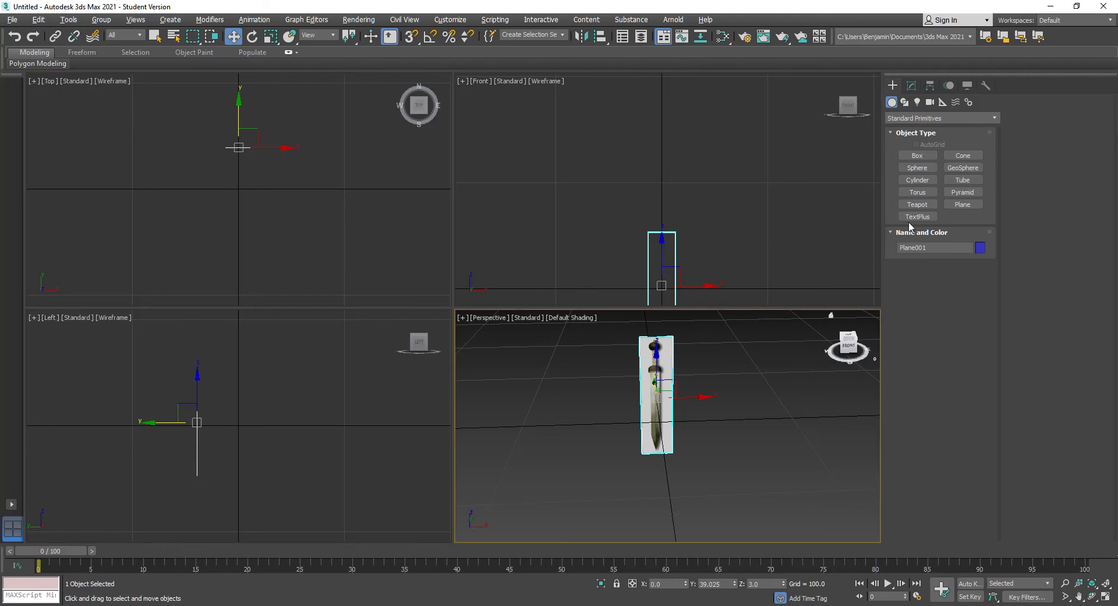
{"action": "left_click", "coordinate": [917, 155]}
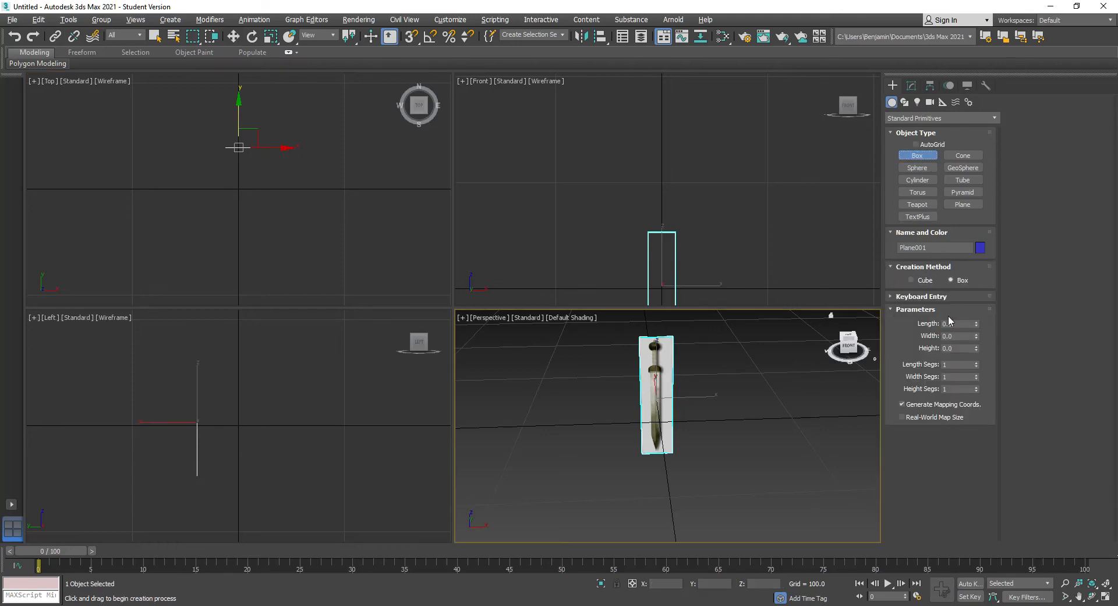
{"action": "left_click", "coordinate": [930, 297]}
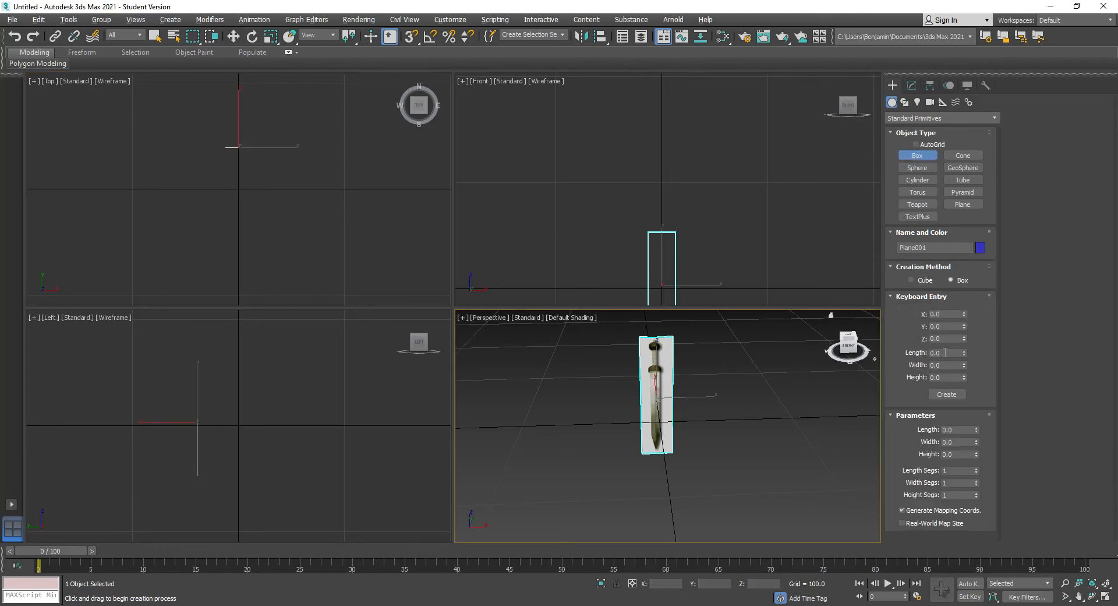
{"action": "left_click", "coordinate": [946, 352]}
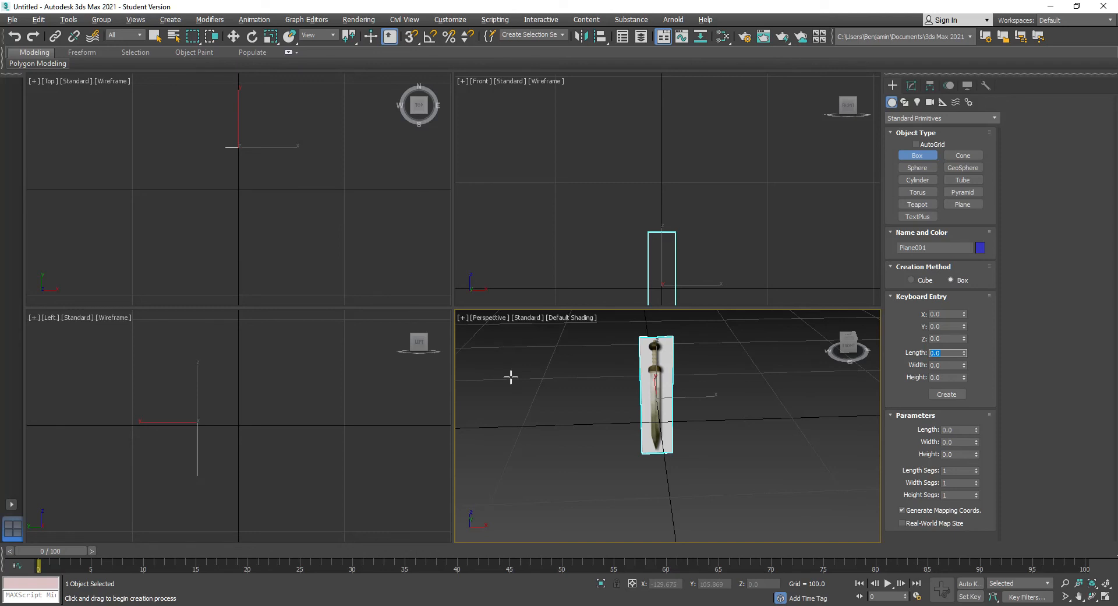
{"action": "type", "text": "5"}
{"action": "key", "text": "Tab"}
{"action": "key", "text": "Tab"}
{"action": "left_click", "coordinate": [948, 395]}
{"action": "key", "text": "w"}
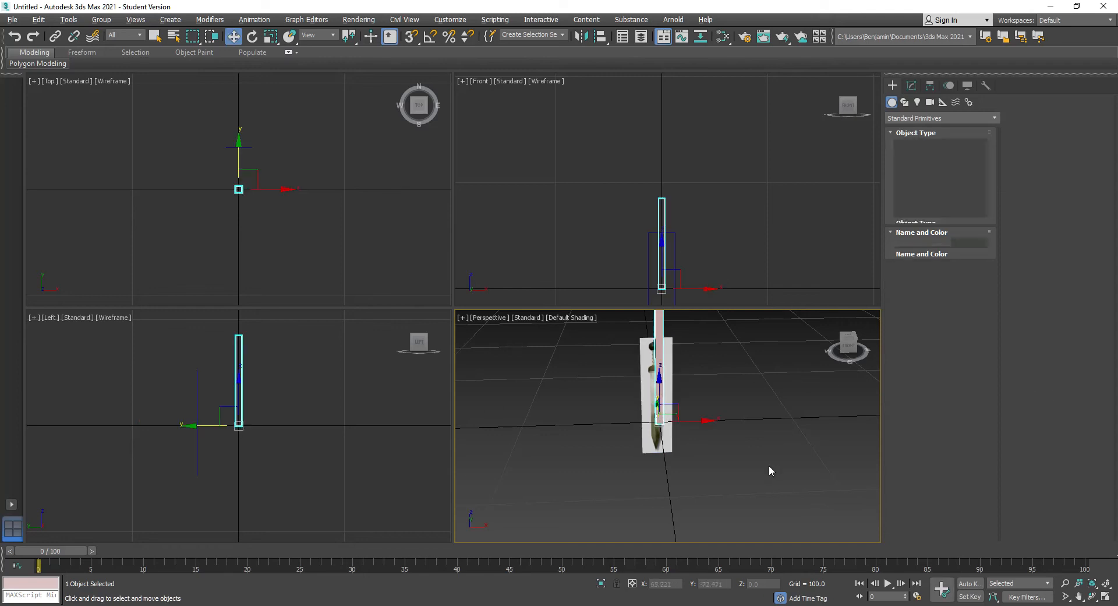
{"action": "middle_click_drag", "start_coordinate": [700, 237], "coordinate": [718, 183]}
{"action": "scroll", "coordinate": [699, 182], "scroll_direction": "up", "scroll_amount": 2}
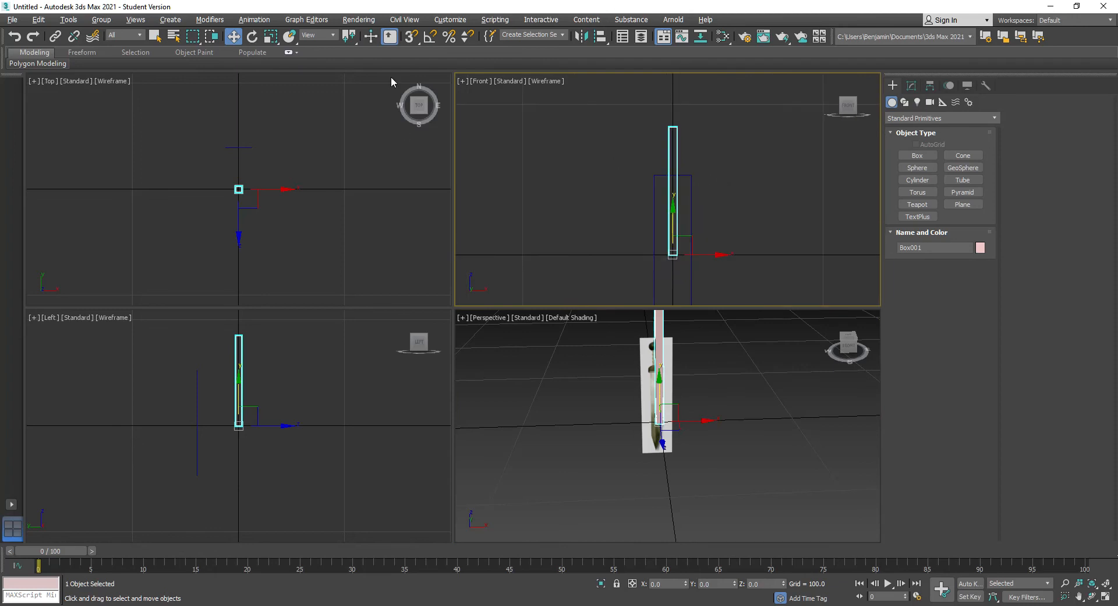
Enlarge the Front viewport to full size and display it with Default Shading.
{"action": "left_click", "coordinate": [461, 83]}
{"action": "left_click", "coordinate": [500, 88]}
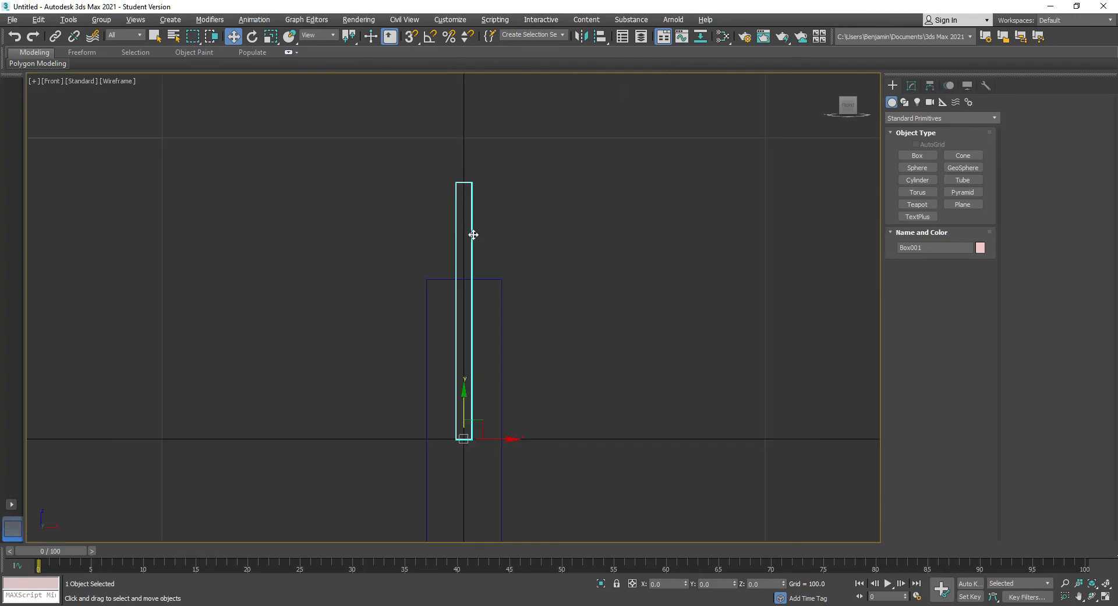
{"action": "left_click", "coordinate": [114, 85]}
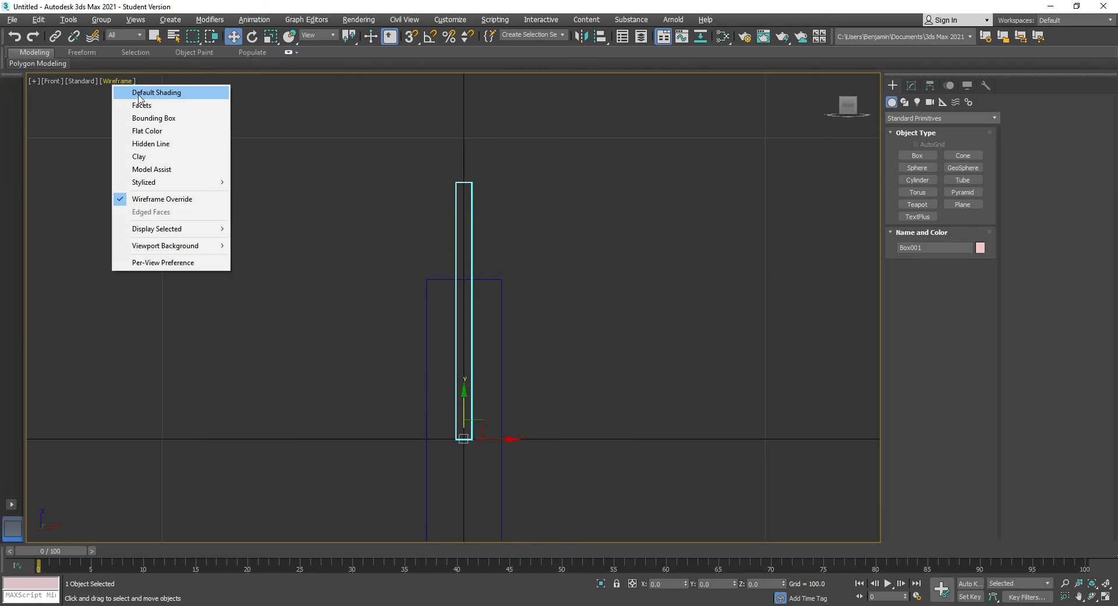
{"action": "left_click", "coordinate": [142, 93]}
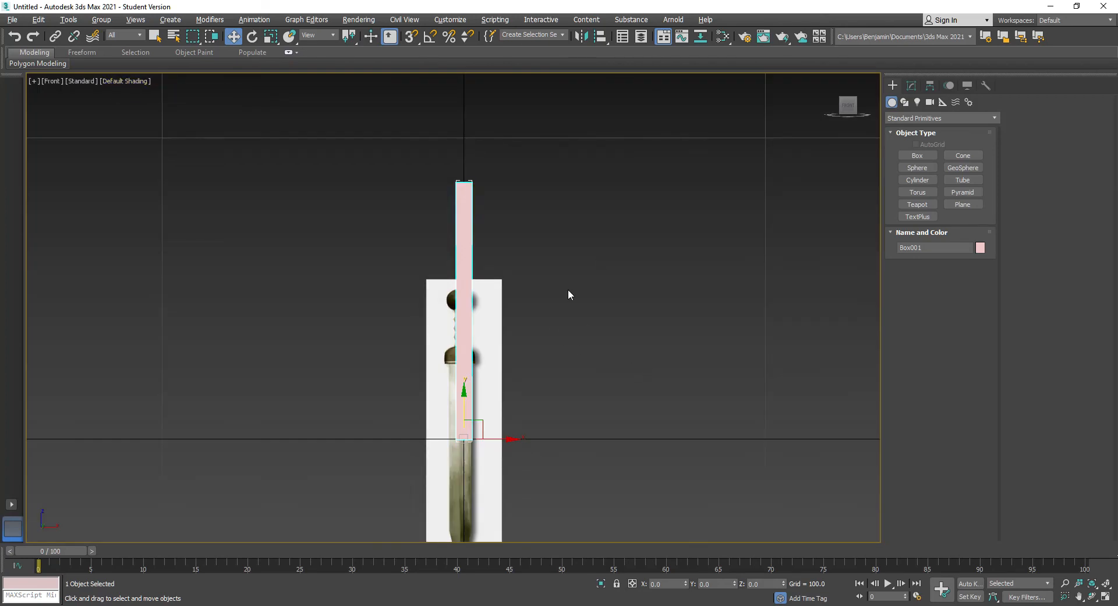
Freeze the measuring box and raise the reference plane along Z to about 42, placing the sword behind the box.
{"action": "right_click", "coordinate": [468, 204]}
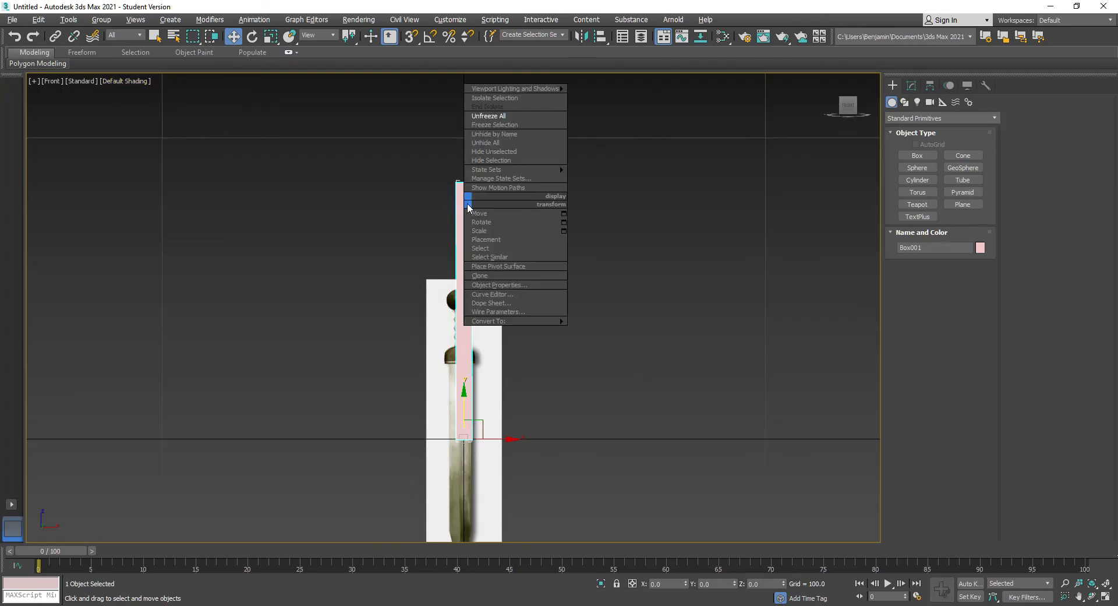
{"action": "left_click", "coordinate": [485, 124]}
{"action": "left_click_drag", "start_coordinate": [523, 249], "coordinate": [477, 319]}
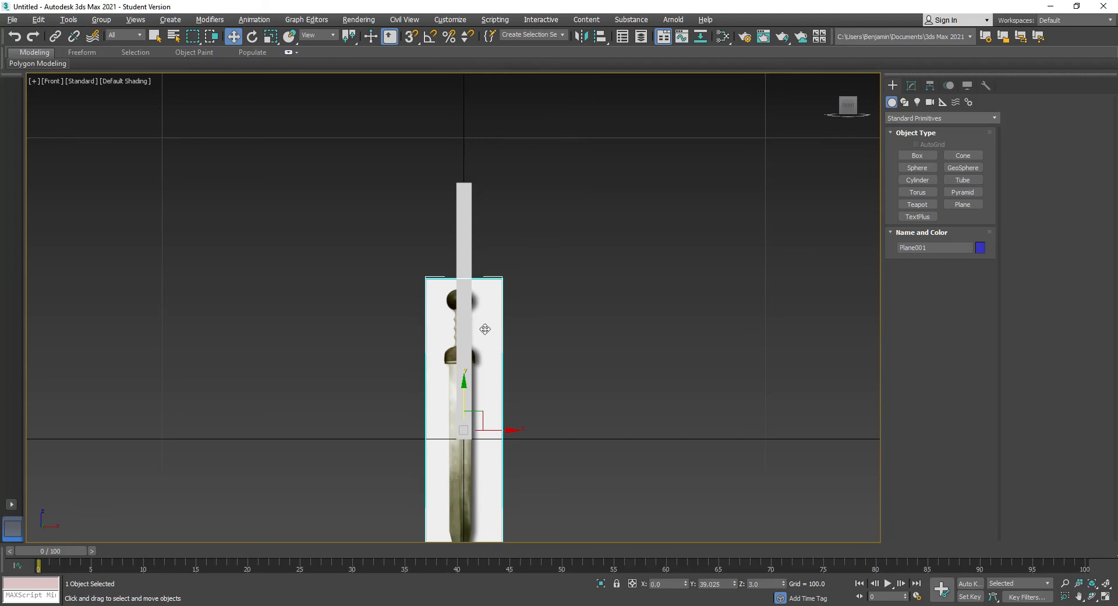
{"action": "left_click_drag", "start_coordinate": [464, 399], "coordinate": [460, 267]}
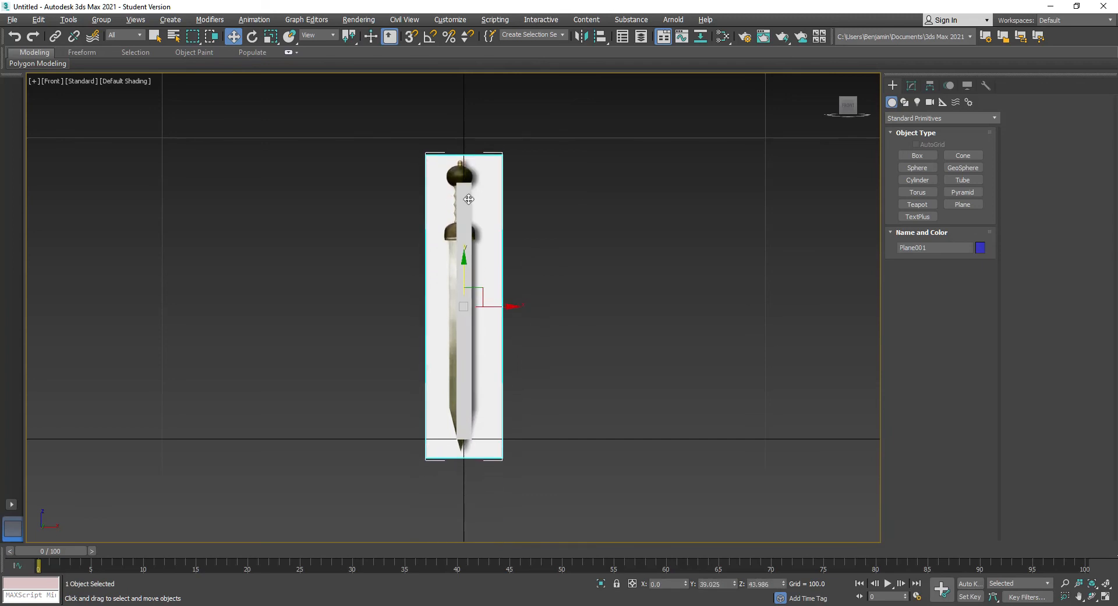
Turn on Edged Faces display in the Front viewport.
{"action": "left_click", "coordinate": [124, 81]}
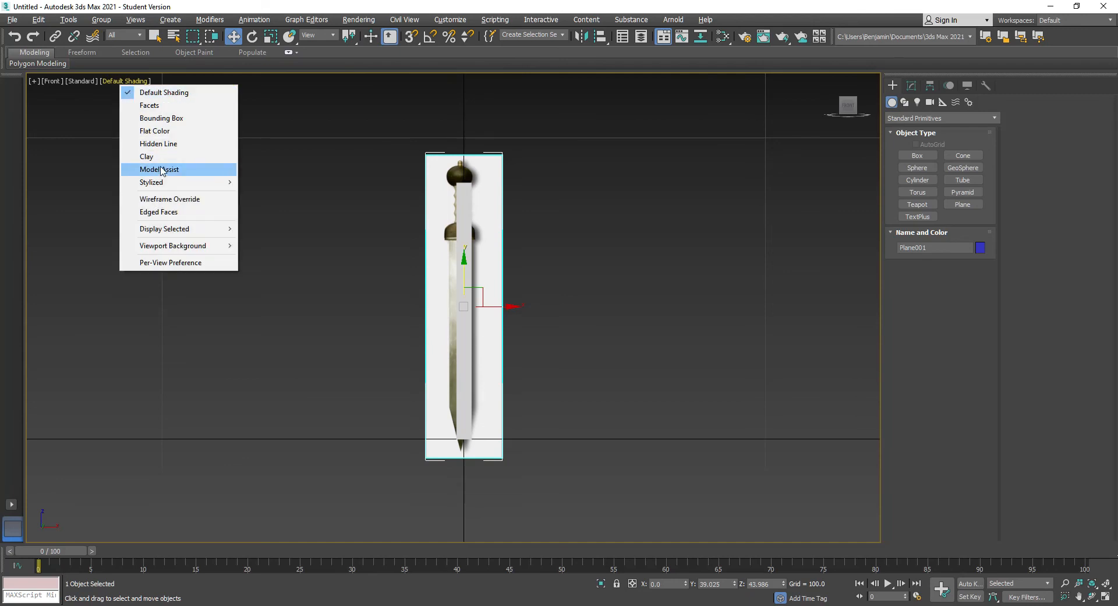
{"action": "left_click", "coordinate": [162, 212]}
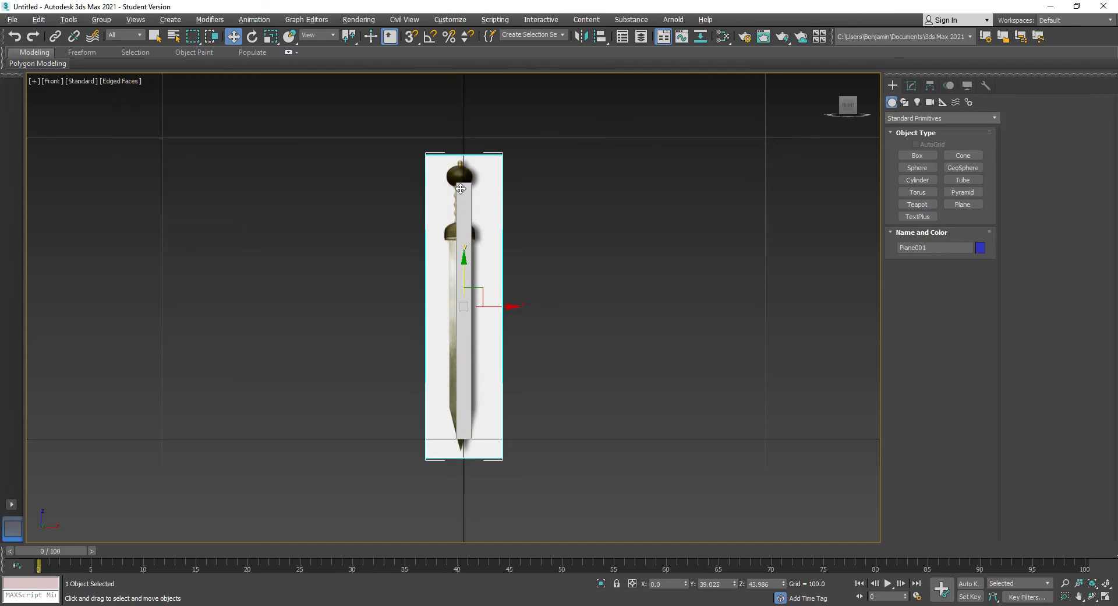
{"action": "scroll", "coordinate": [467, 198], "scroll_direction": "up", "scroll_amount": 2}
{"action": "middle_click_drag", "start_coordinate": [607, 271], "coordinate": [637, 220]}
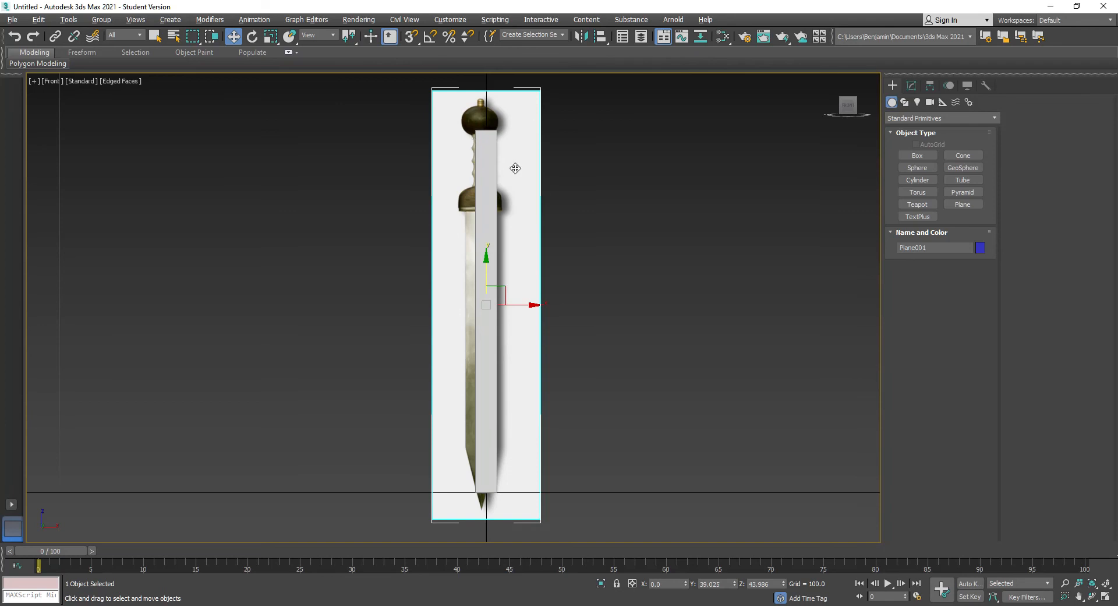
Scale the reference plane down uniformly and shift it about 4 units along X so the sword sits beside the box.
{"action": "right_click", "coordinate": [512, 168]}
{"action": "left_click", "coordinate": [542, 204]}
{"action": "left_click_drag", "start_coordinate": [521, 172], "coordinate": [520, 182]}
{"action": "right_click", "coordinate": [518, 183]}
{"action": "left_click", "coordinate": [542, 189]}
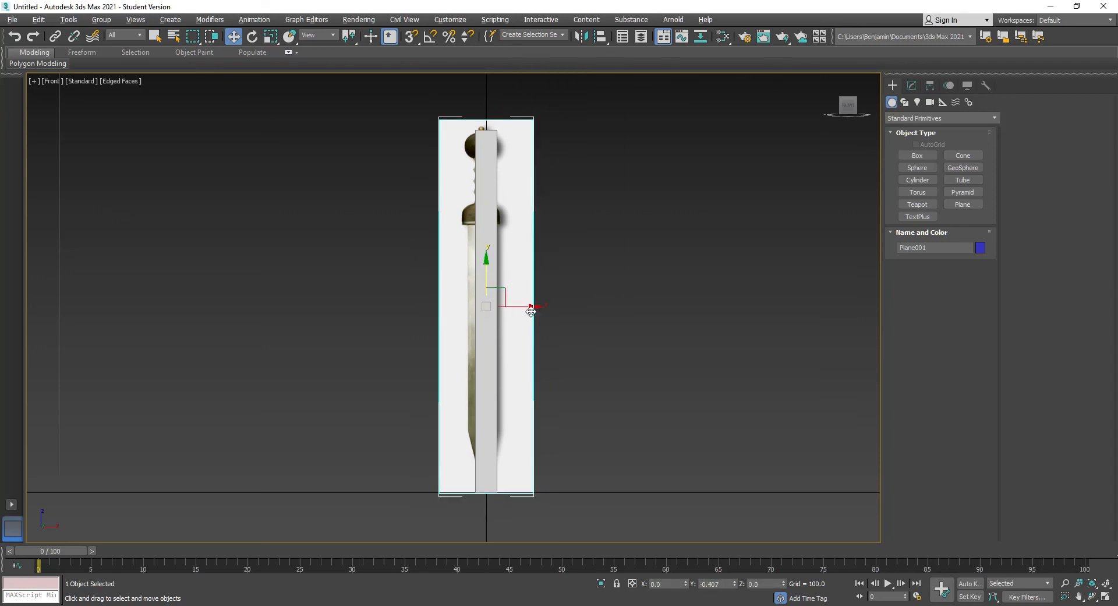
{"action": "left_click_drag", "start_coordinate": [524, 307], "coordinate": [541, 305]}
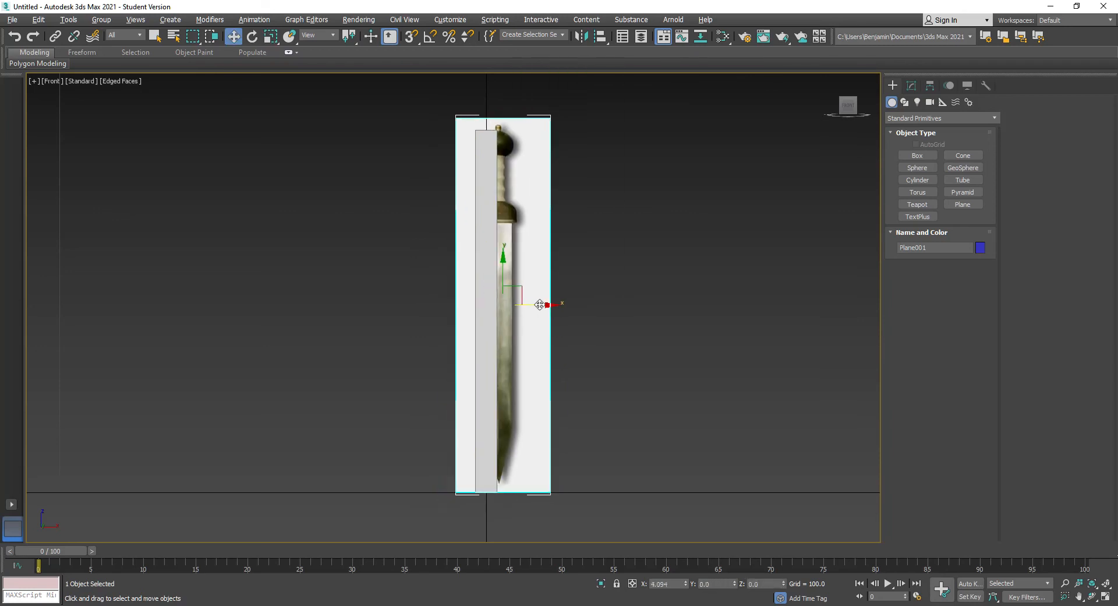
Fine-tune the reference plane's height and uniform scale, to about 89%, so the sword's length matches the measuring box.
{"action": "left_click_drag", "start_coordinate": [505, 273], "coordinate": [526, 246]}
{"action": "right_click", "coordinate": [505, 280]}
{"action": "left_click", "coordinate": [533, 309]}
{"action": "right_click", "coordinate": [526, 247]}
{"action": "key", "text": "Escape"}
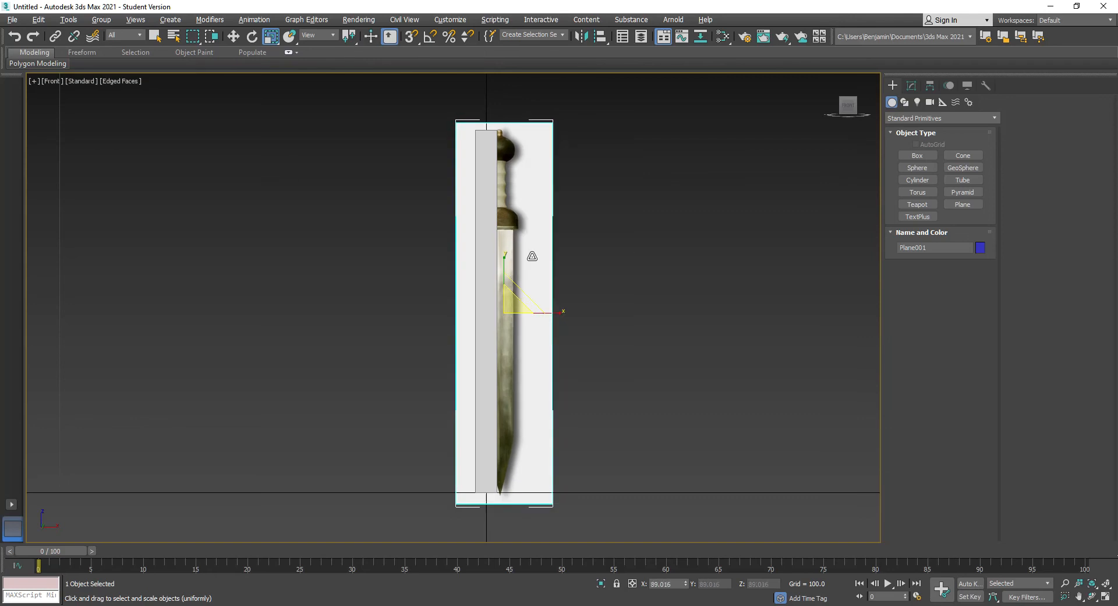
Unfreeze all objects and delete the measuring box.
{"action": "right_click", "coordinate": [531, 257]}
{"action": "left_click", "coordinate": [551, 178]}
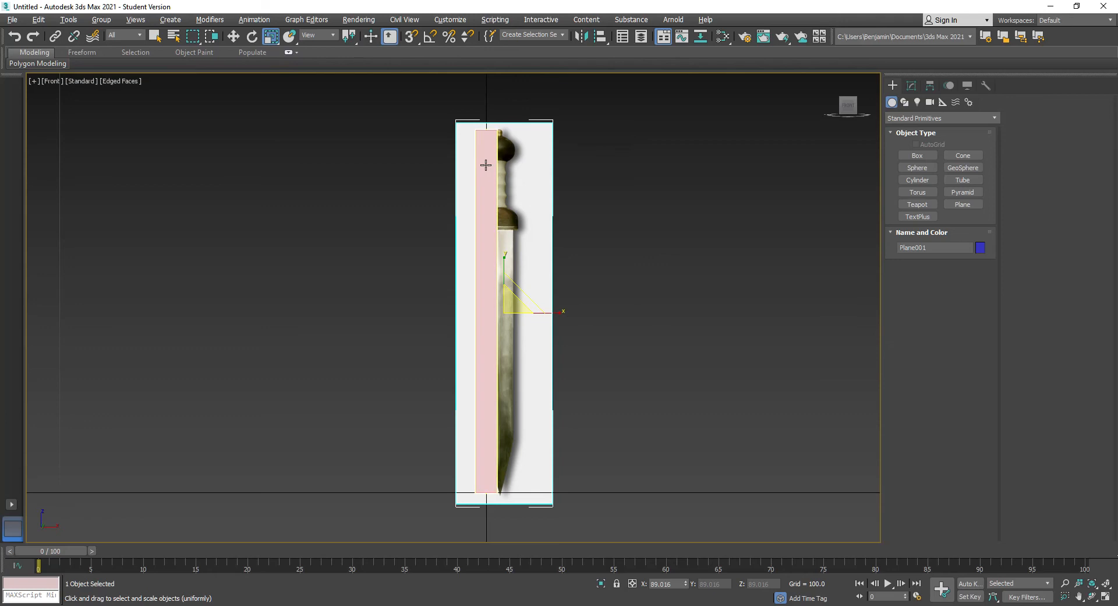
{"action": "left_click", "coordinate": [487, 164]}
{"action": "key", "text": "Delete"}
Move the reference plane back along X to about 1.2, bringing the sword onto the origin axis.
{"action": "left_click", "coordinate": [509, 156]}
{"action": "key", "text": "w"}
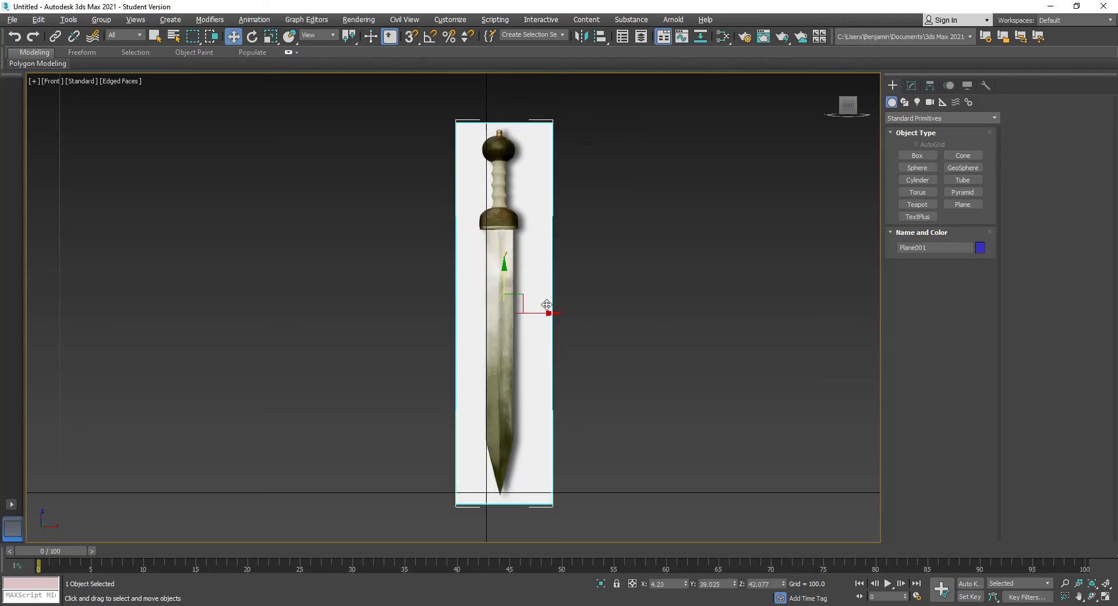
{"action": "left_click_drag", "start_coordinate": [534, 312], "coordinate": [522, 313]}
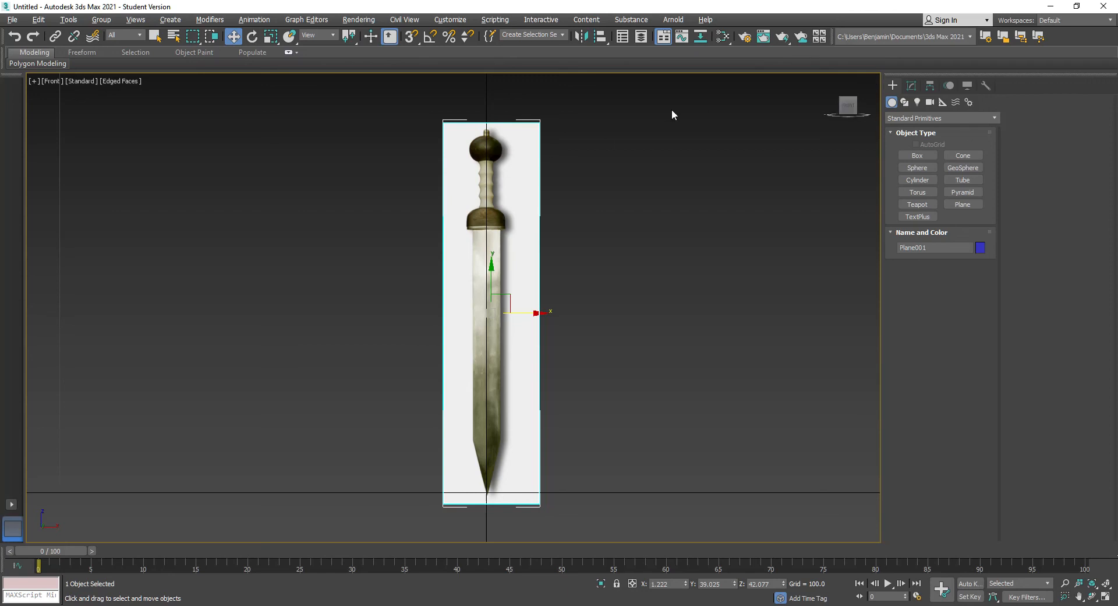
Return to the four-viewport layout, adjust the plane's X position to 1.772 and move it along Y to about 30.4.
{"action": "left_click", "coordinate": [34, 80]}
{"action": "left_click", "coordinate": [59, 88]}
{"action": "middle_click_drag", "start_coordinate": [258, 185], "coordinate": [259, 238]}
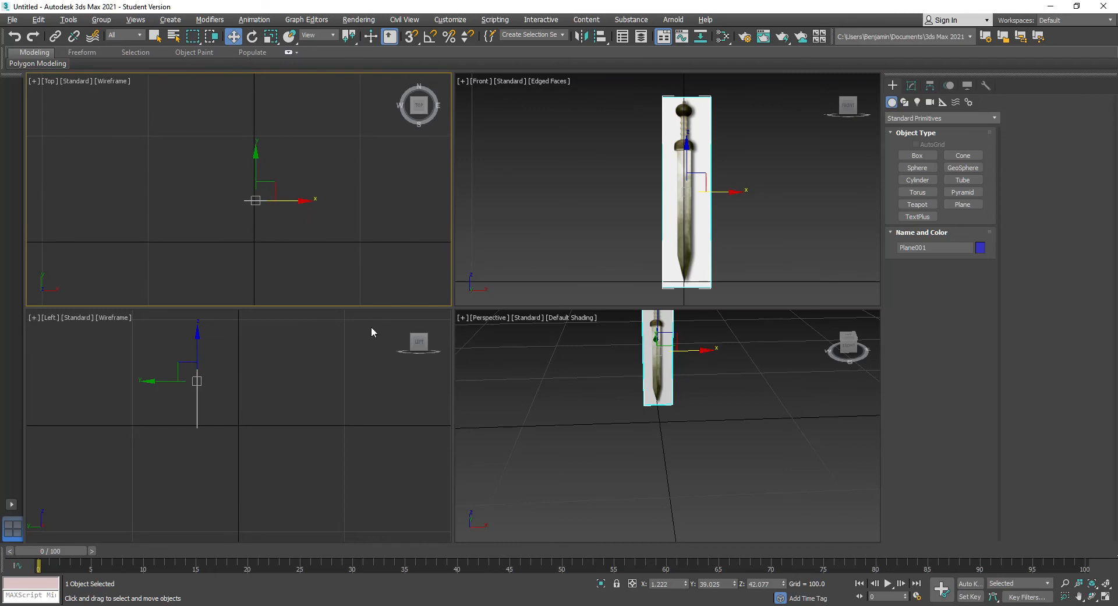
{"action": "left_click_drag", "start_coordinate": [686, 586], "coordinate": [677, 583]}
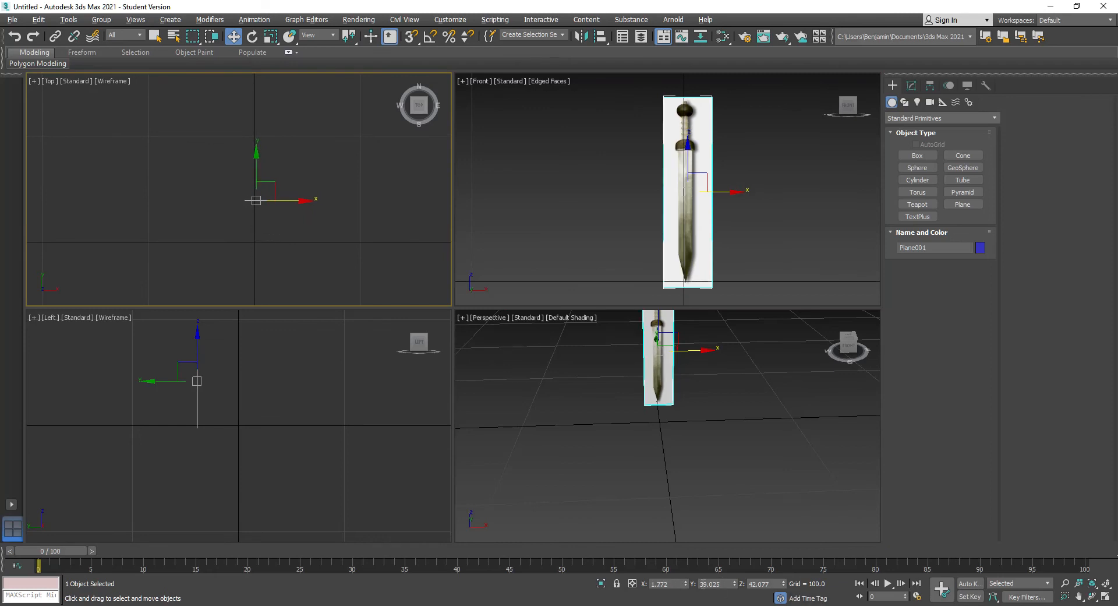
{"action": "right_click", "coordinate": [734, 583]}
{"action": "middle_click_drag", "start_coordinate": [295, 221], "coordinate": [324, 229]}
{"action": "left_click_drag", "start_coordinate": [280, 248], "coordinate": [283, 221]}
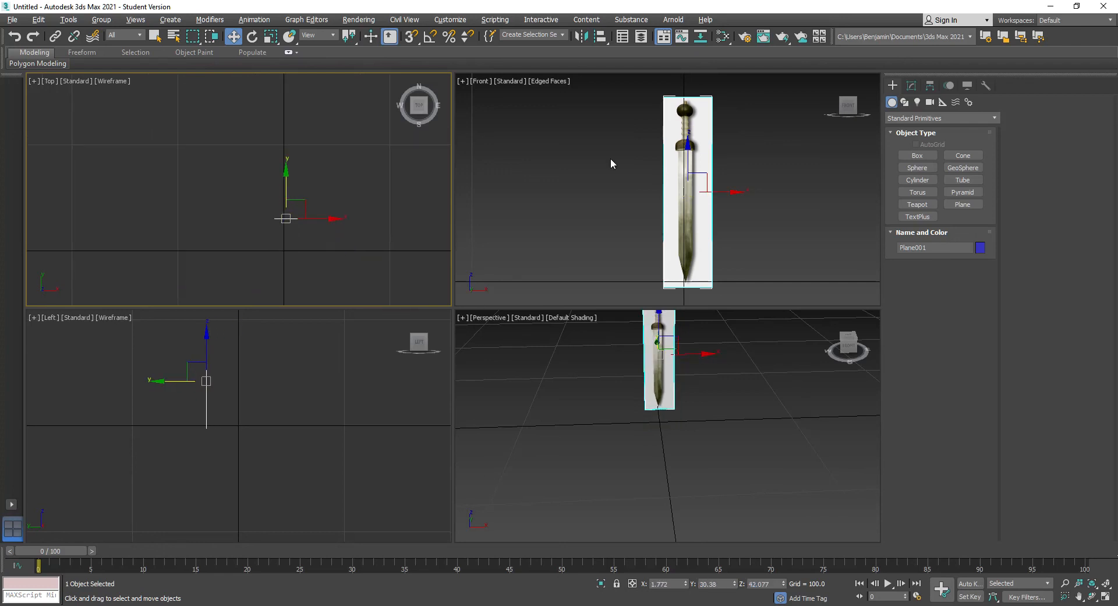
Enlarge the Front viewport and shift the reference plane along X to about 1.1, centring the sword on the vertical axis.
{"action": "middle_click_drag", "start_coordinate": [700, 132], "coordinate": [666, 131]}
{"action": "scroll", "coordinate": [662, 129], "scroll_direction": "up", "scroll_amount": 2}
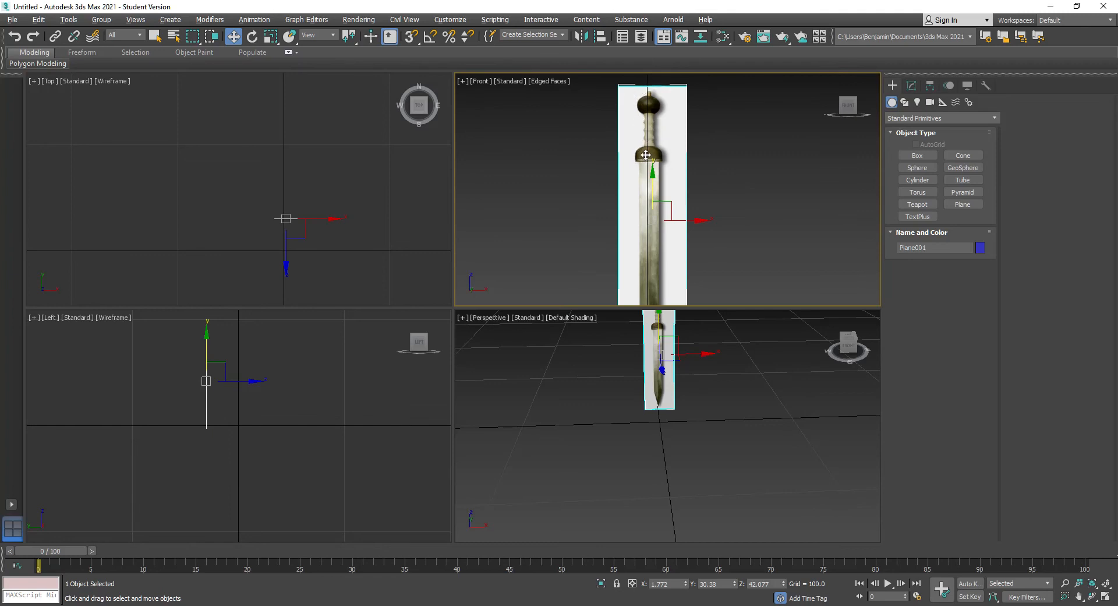
{"action": "left_click", "coordinate": [464, 81]}
{"action": "left_click", "coordinate": [487, 91]}
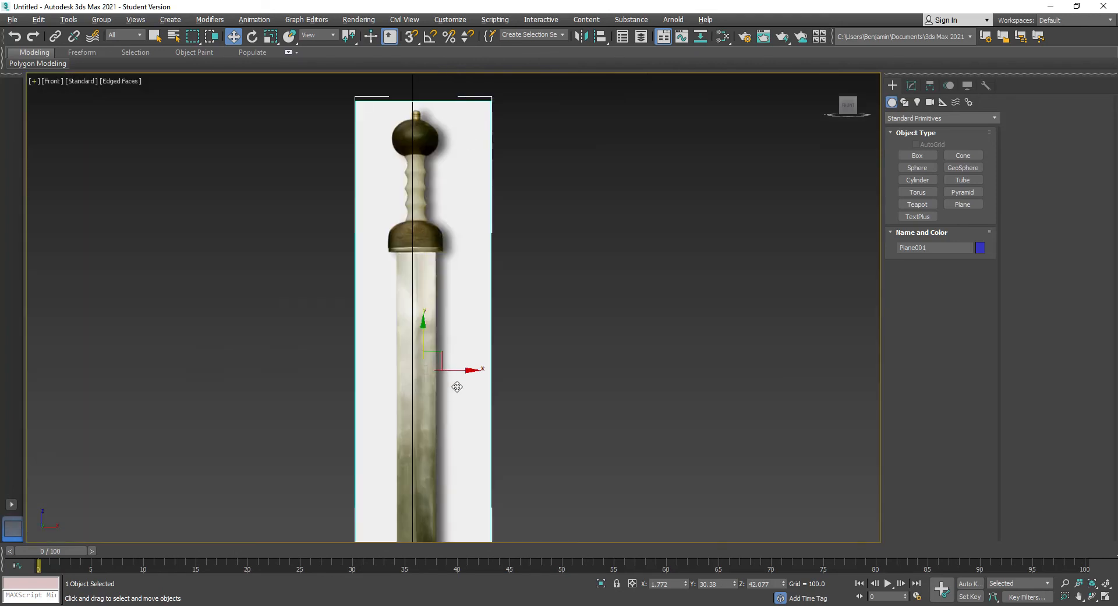
{"action": "left_click_drag", "start_coordinate": [458, 366], "coordinate": [470, 370]}
{"action": "right_click", "coordinate": [456, 368]}
{"action": "middle_click_drag", "start_coordinate": [470, 370], "coordinate": [476, 229]}
{"action": "left_click_drag", "start_coordinate": [476, 229], "coordinate": [475, 229]}
{"action": "middle_click_drag", "start_coordinate": [548, 308], "coordinate": [636, 460]}
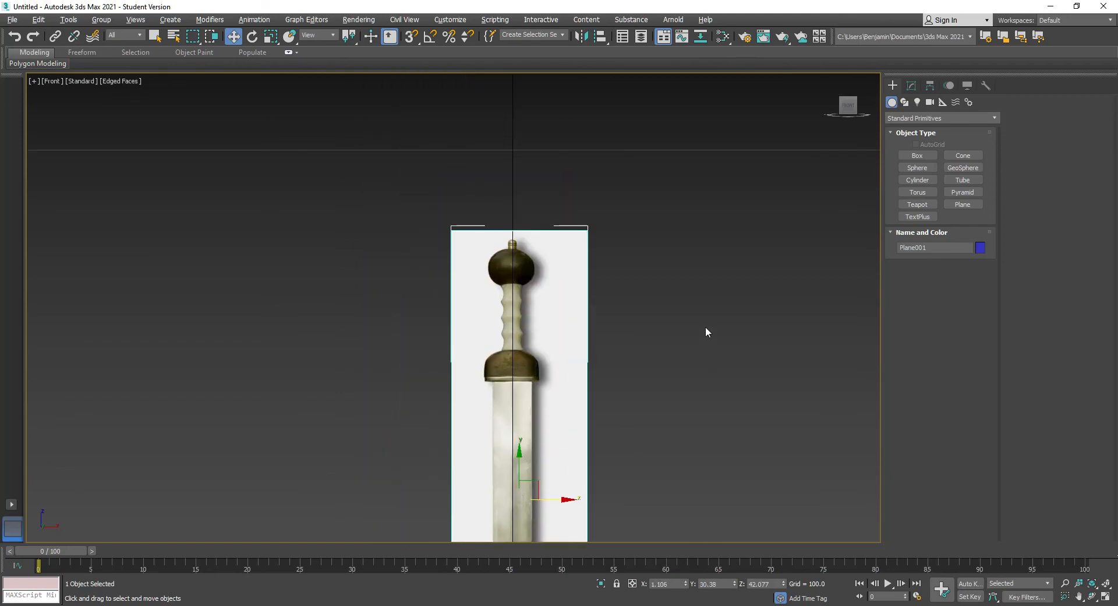
Turn off Show Frozen in Gray for the reference plane and freeze it with its texture displayed.
{"action": "left_click", "coordinate": [968, 85]}
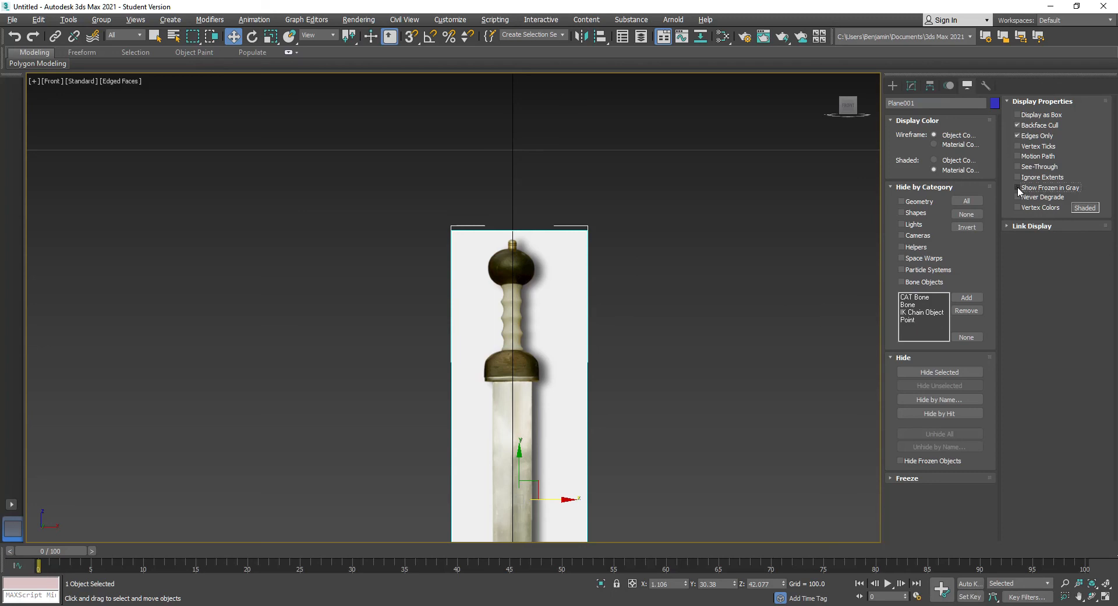
{"action": "left_click", "coordinate": [912, 479]}
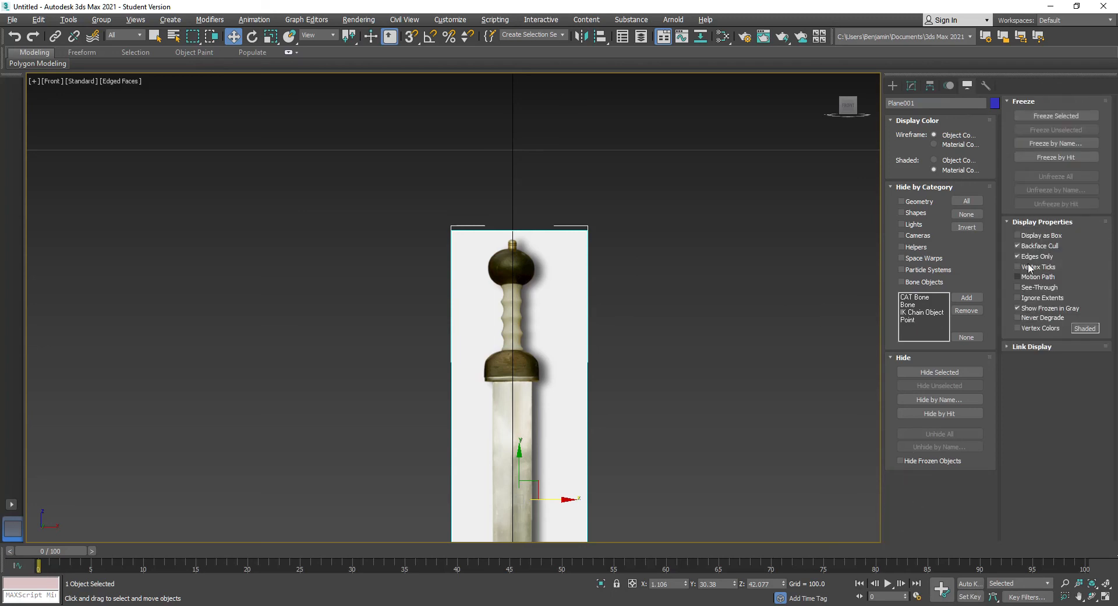
{"action": "left_click", "coordinate": [1038, 116]}
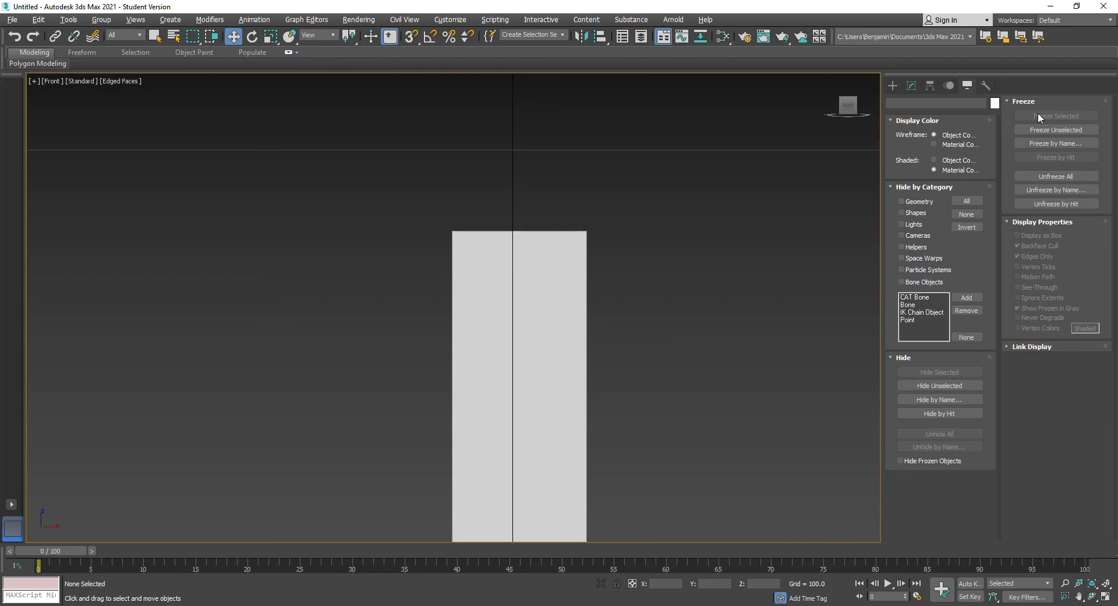
{"action": "left_click", "coordinate": [1043, 176]}
{"action": "left_click", "coordinate": [504, 243]}
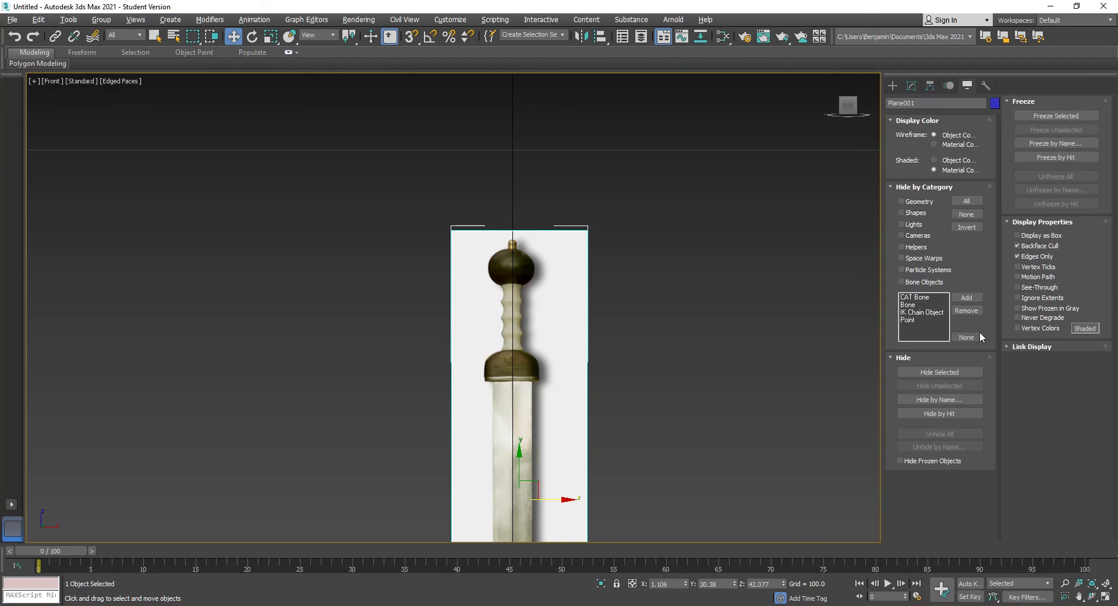
{"action": "left_click", "coordinate": [1046, 117]}
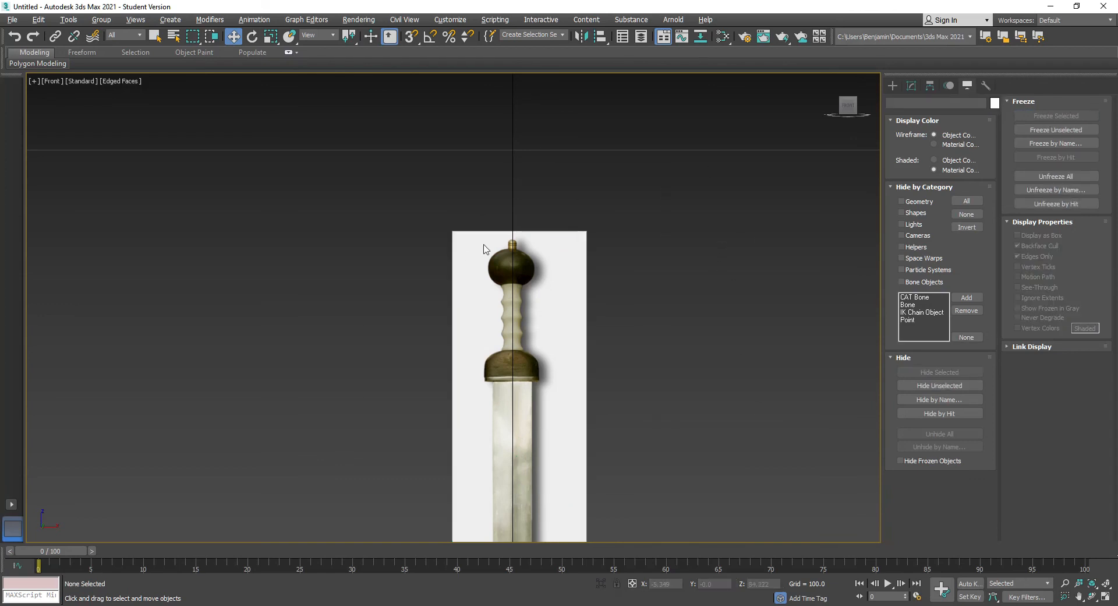
Restore the four-viewport layout and frame the reference plane in the Front, Top and Left viewports.
{"action": "mouse_move", "coordinate": [37, 63]}
{"action": "left_click", "coordinate": [33, 81]}
{"action": "left_click", "coordinate": [45, 91]}
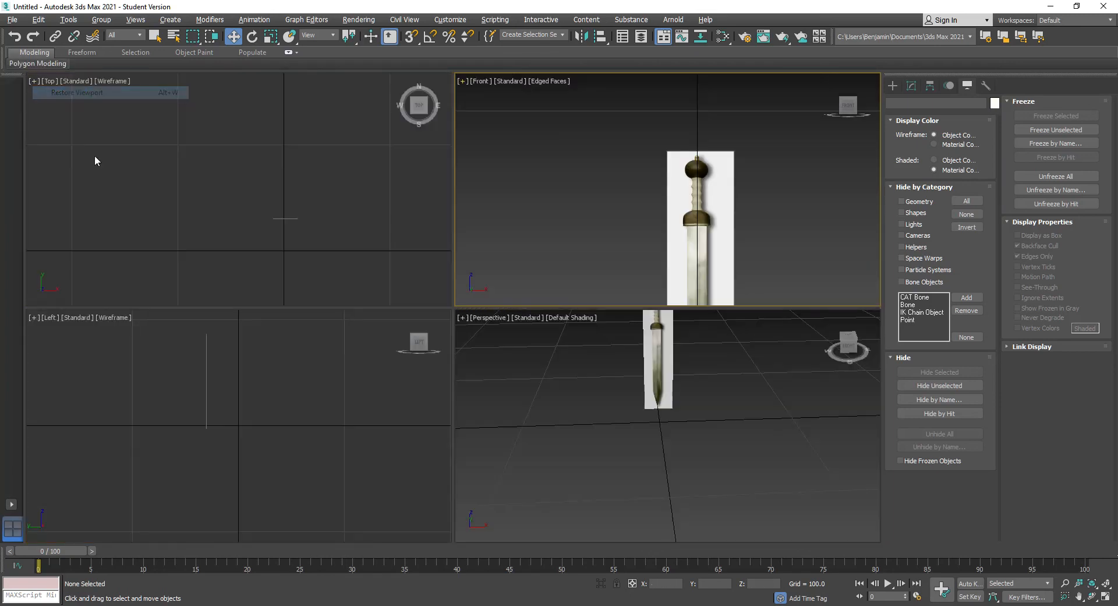
{"action": "left_click", "coordinate": [736, 434]}
{"action": "left_click", "coordinate": [814, 201]}
{"action": "key", "text": "z"}
{"action": "left_click", "coordinate": [350, 190]}
{"action": "key", "text": "z"}
{"action": "left_click", "coordinate": [267, 445]}
{"action": "key", "text": "z"}
Frame the reference plane in the Perspective viewport and orbit to an angled front view.
{"action": "middle_click_drag", "start_coordinate": [795, 466], "coordinate": [738, 432]}
{"action": "key", "text": "z"}
{"action": "key", "text": "ctrl+r"}
{"action": "left_click_drag", "start_coordinate": [653, 433], "coordinate": [703, 408]}
{"action": "key", "text": "w"}
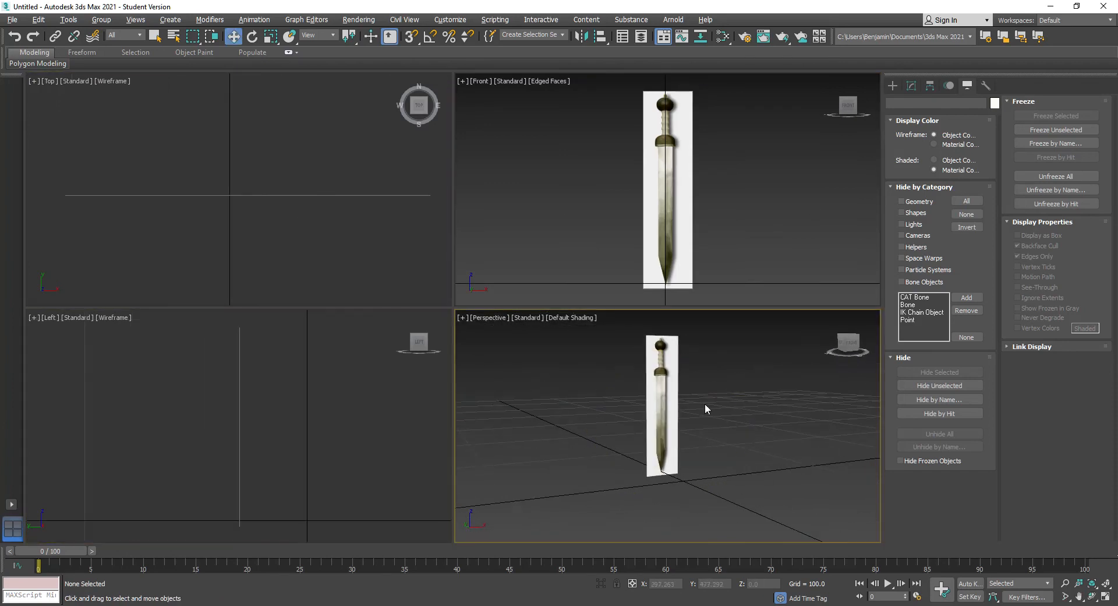